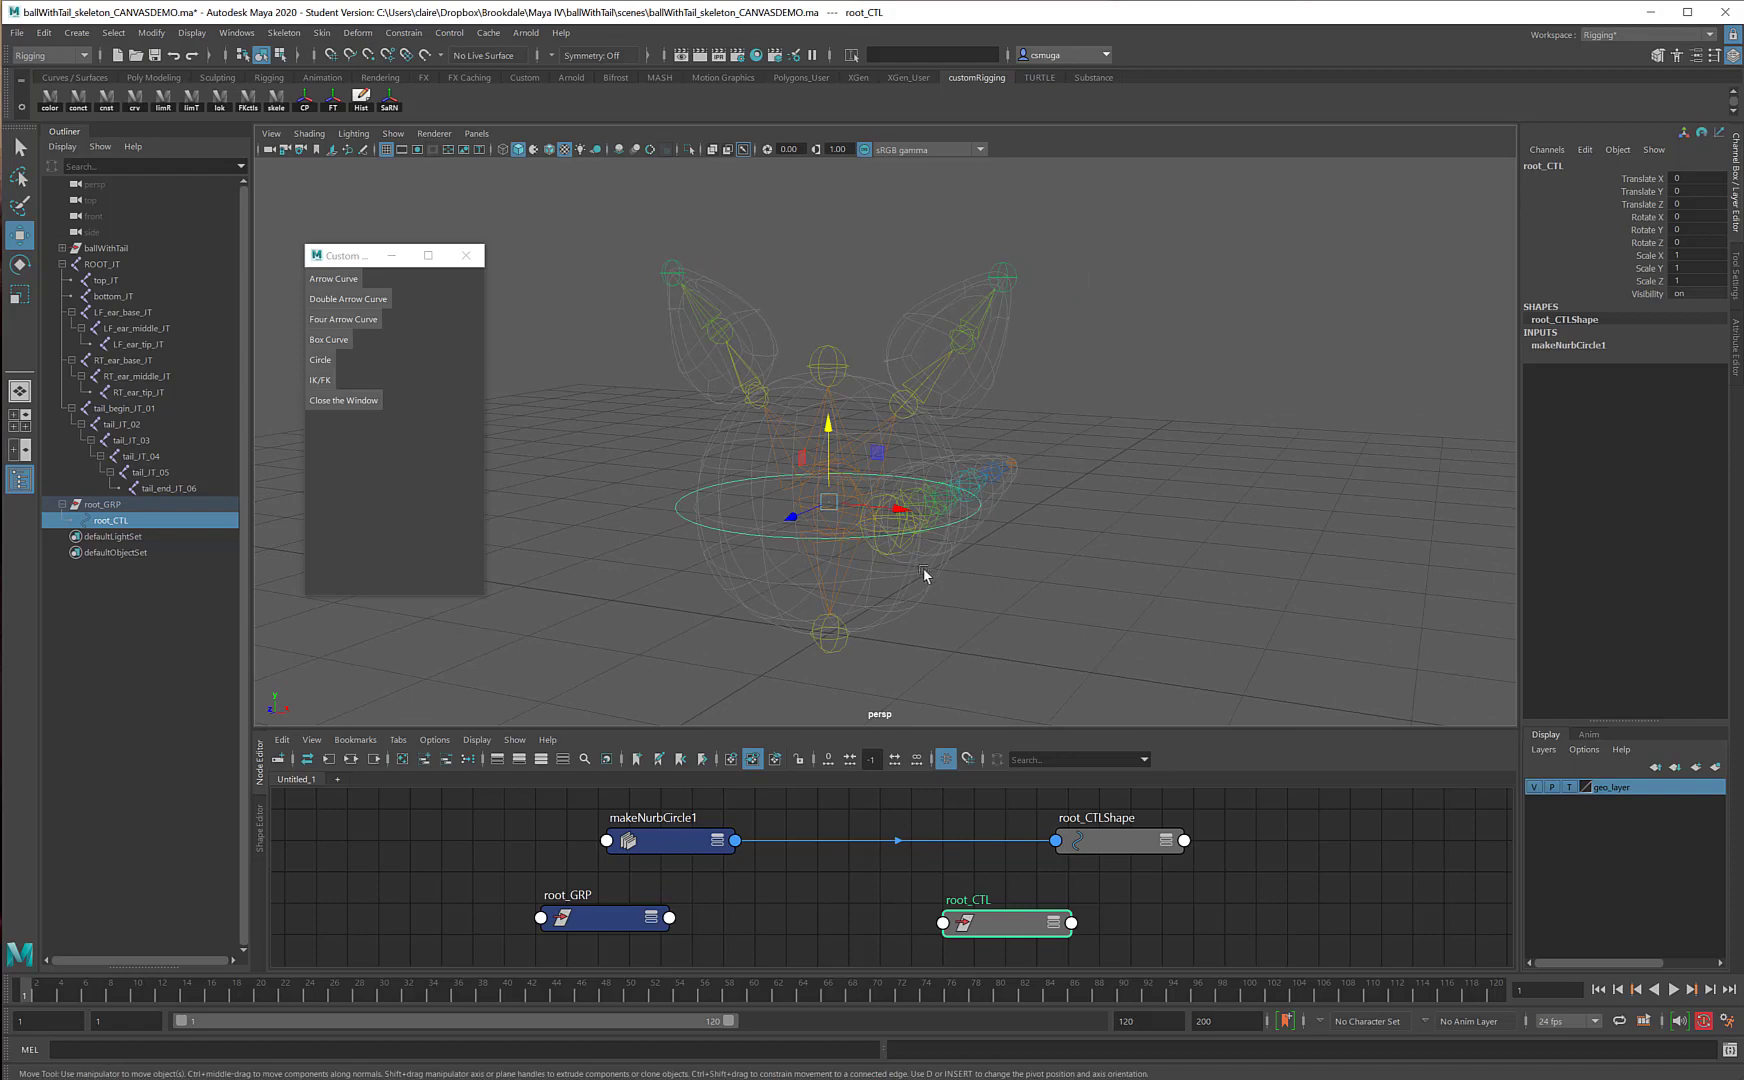
- Clear the selection and open the Parent constraint options
right_click_drag(943, 568, 1220, 570, "alt")
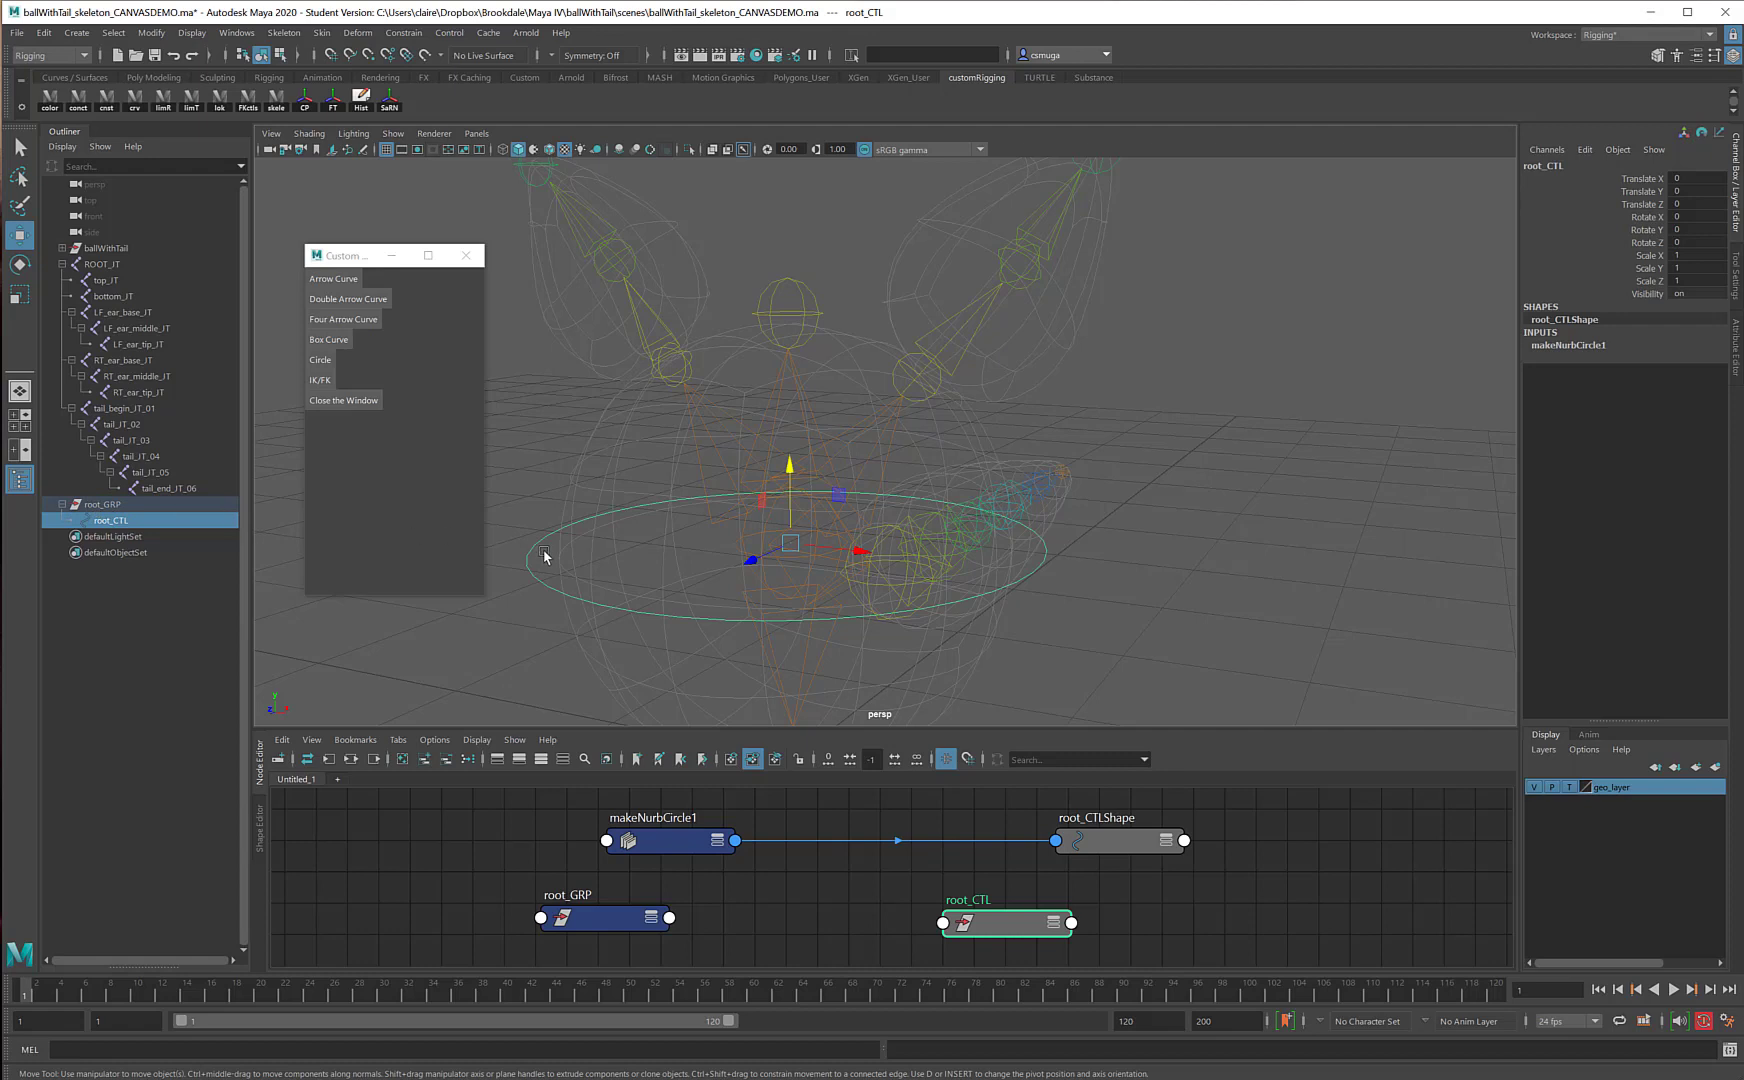
left_click(745, 535)
left_click(744, 535)
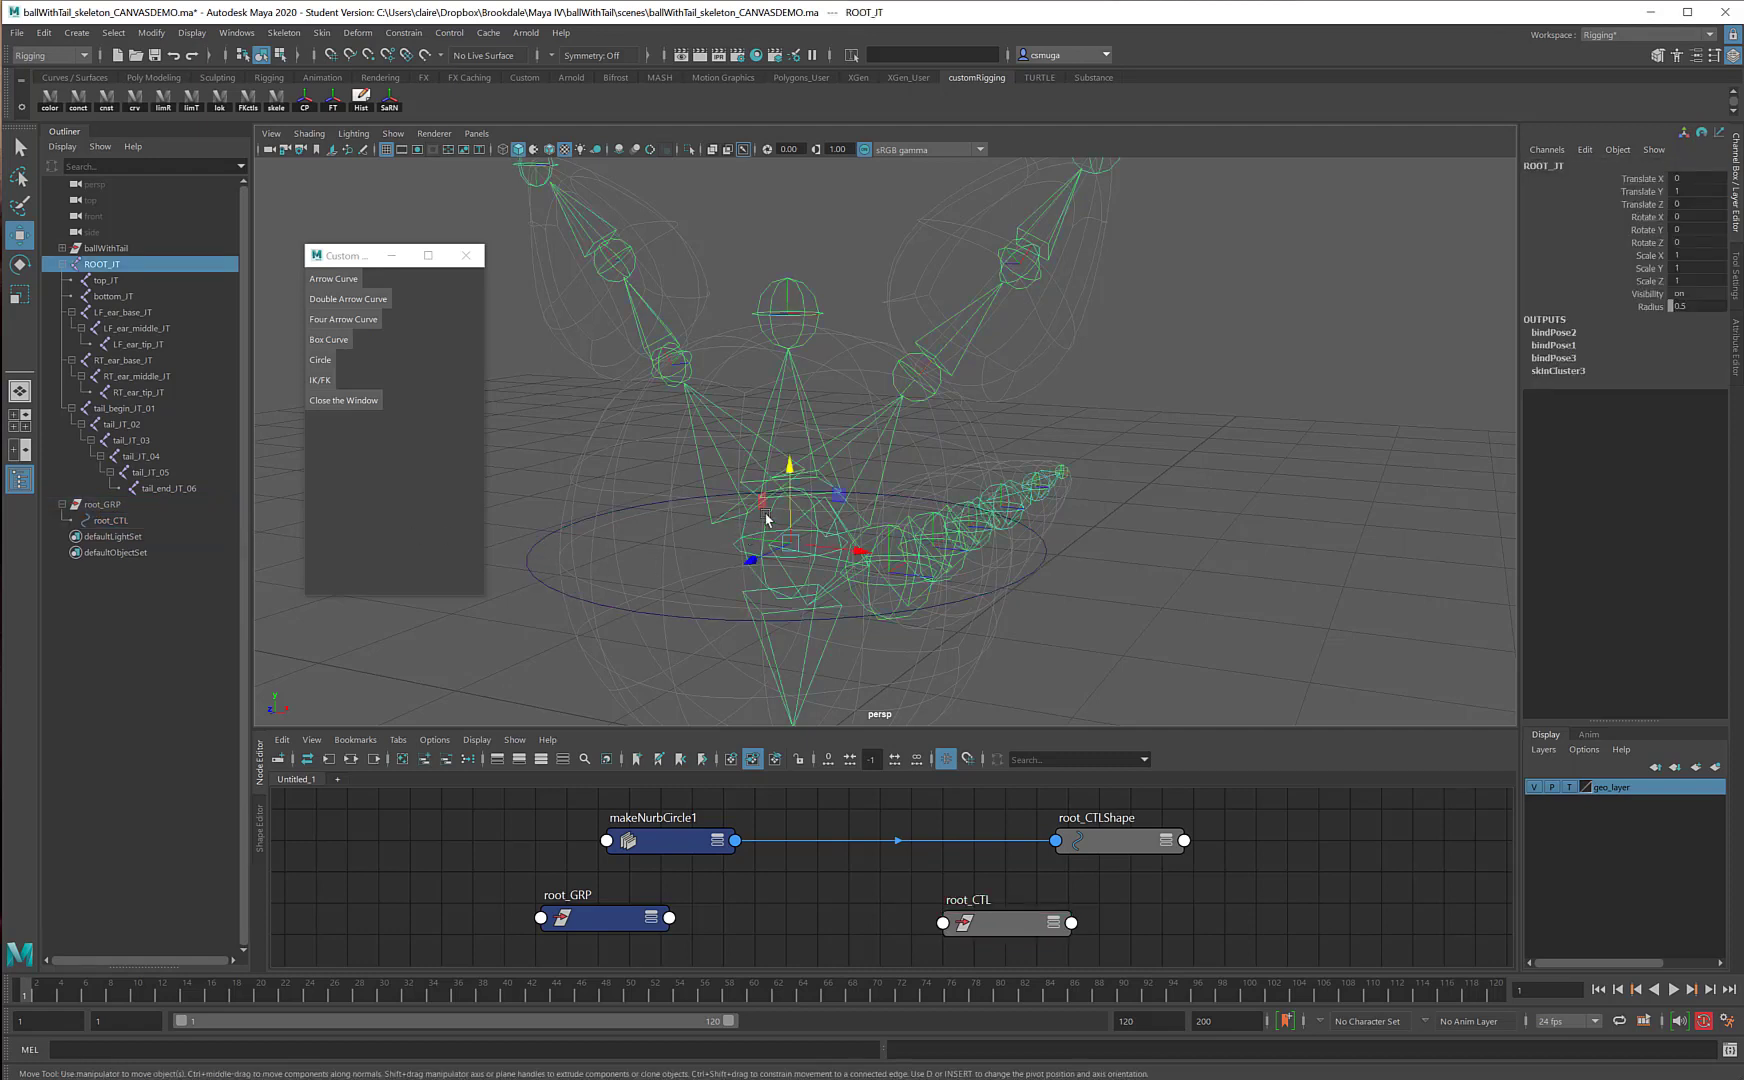
left_click(533, 471)
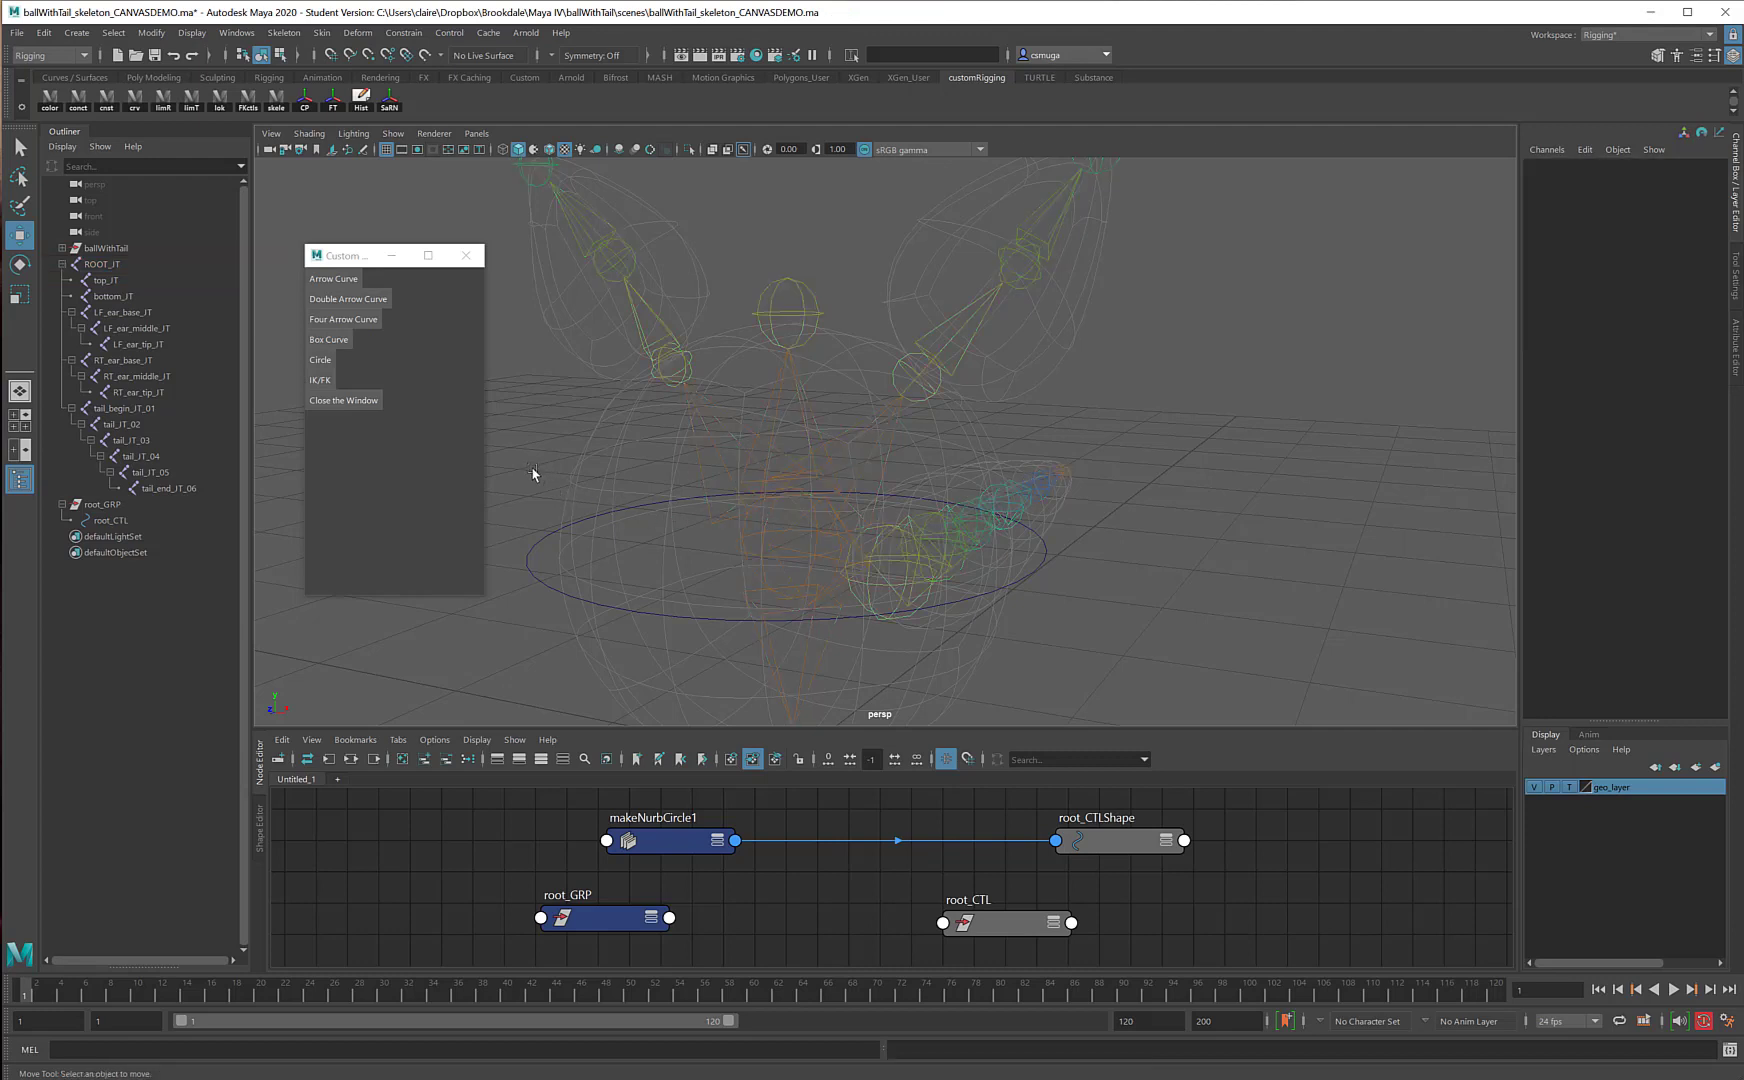
left_click(397, 34)
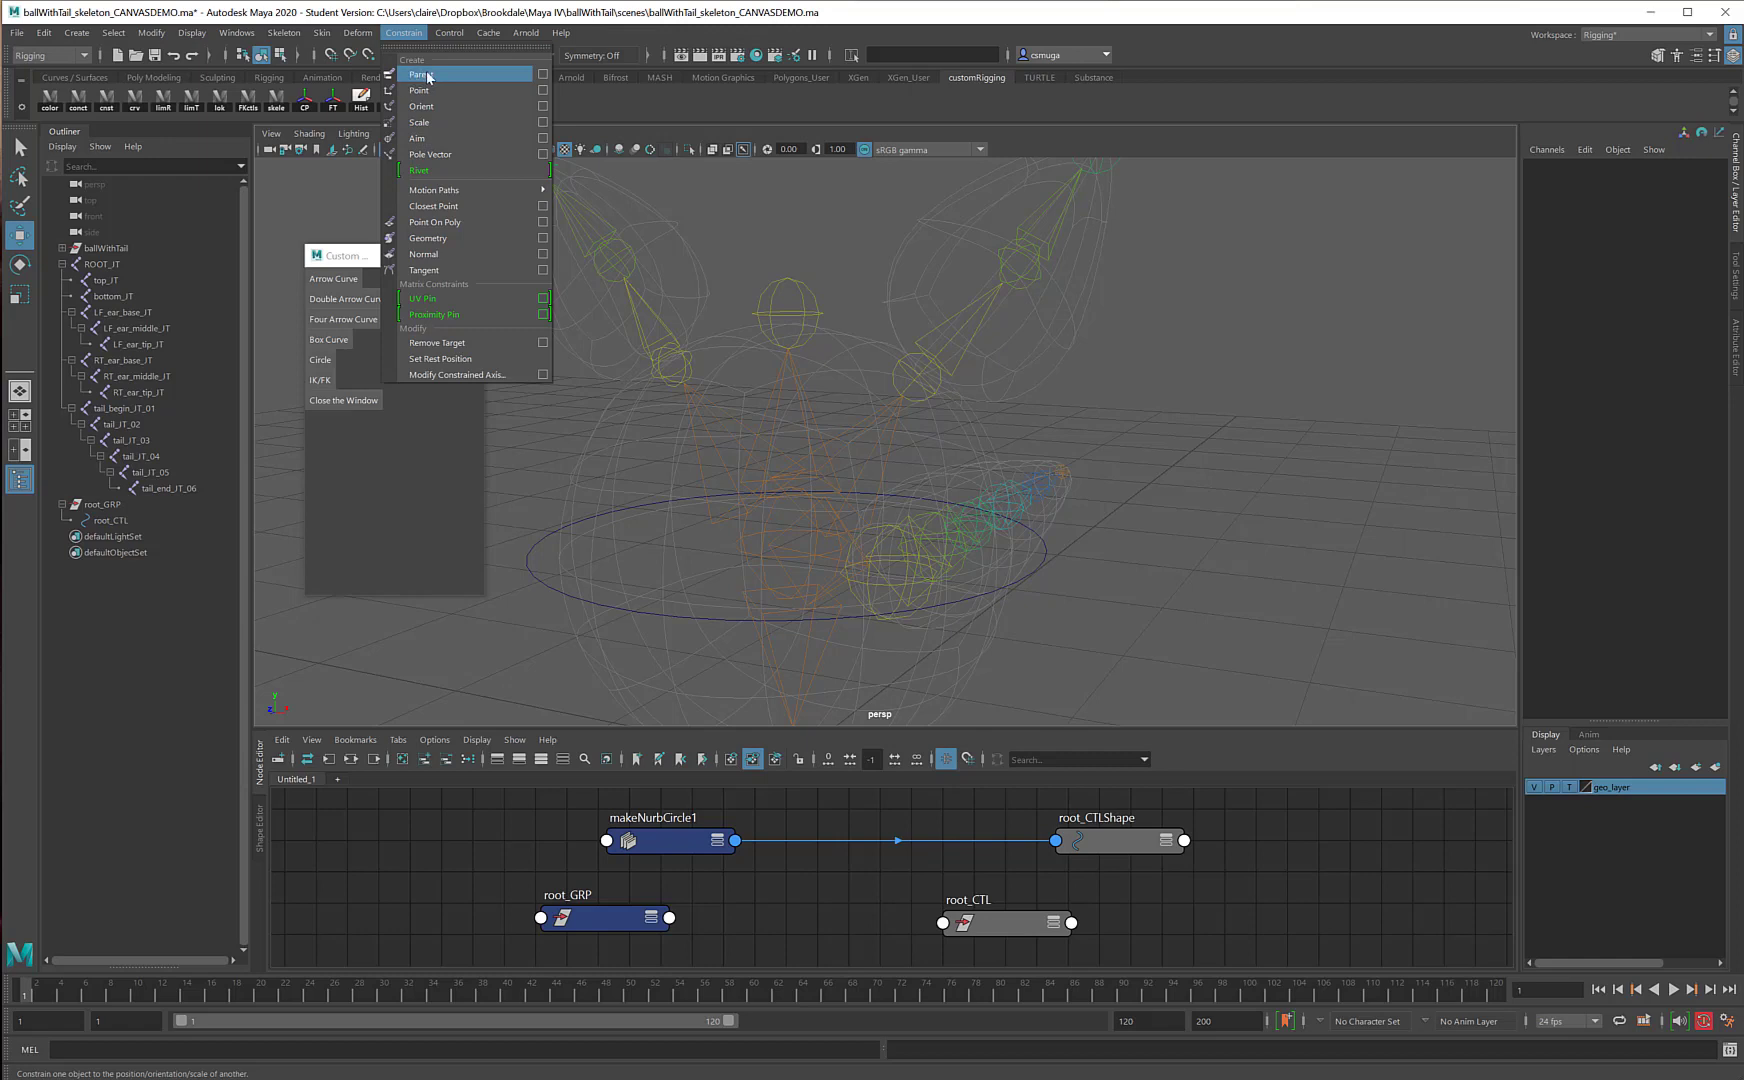
left_click(543, 76)
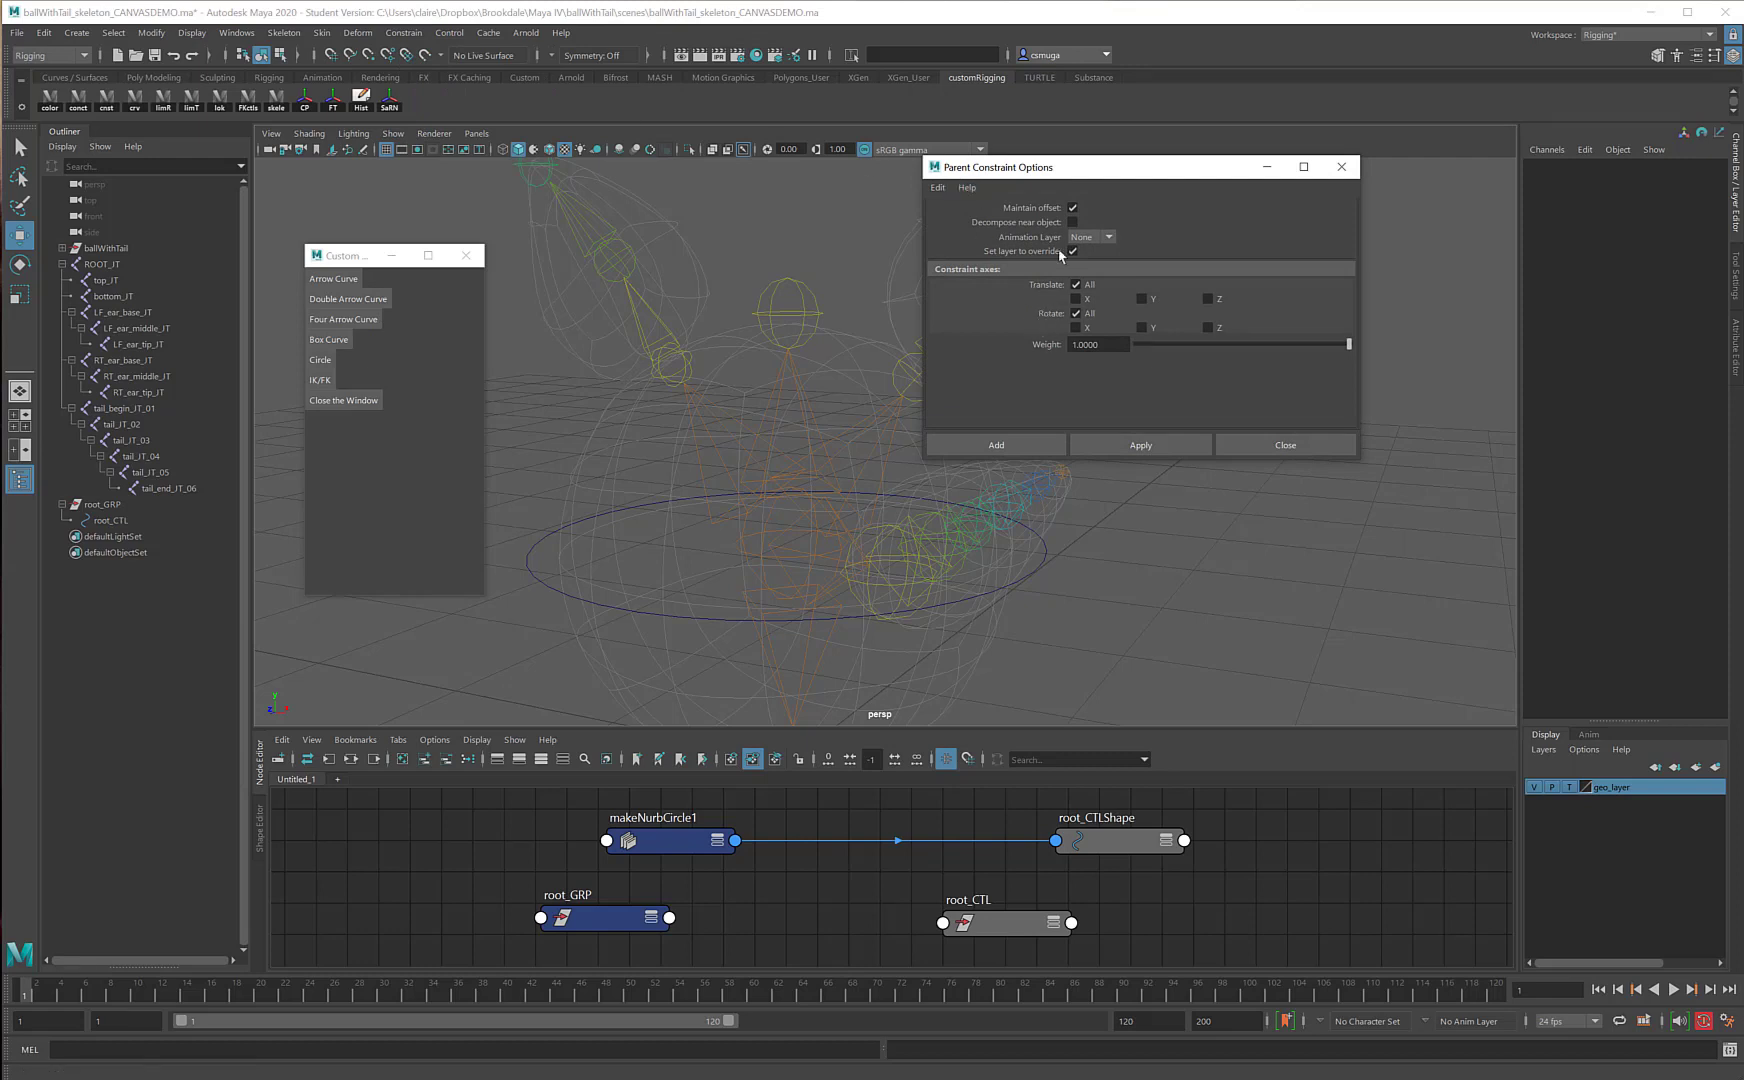
left_click_drag(1080, 184, 1352, 414)
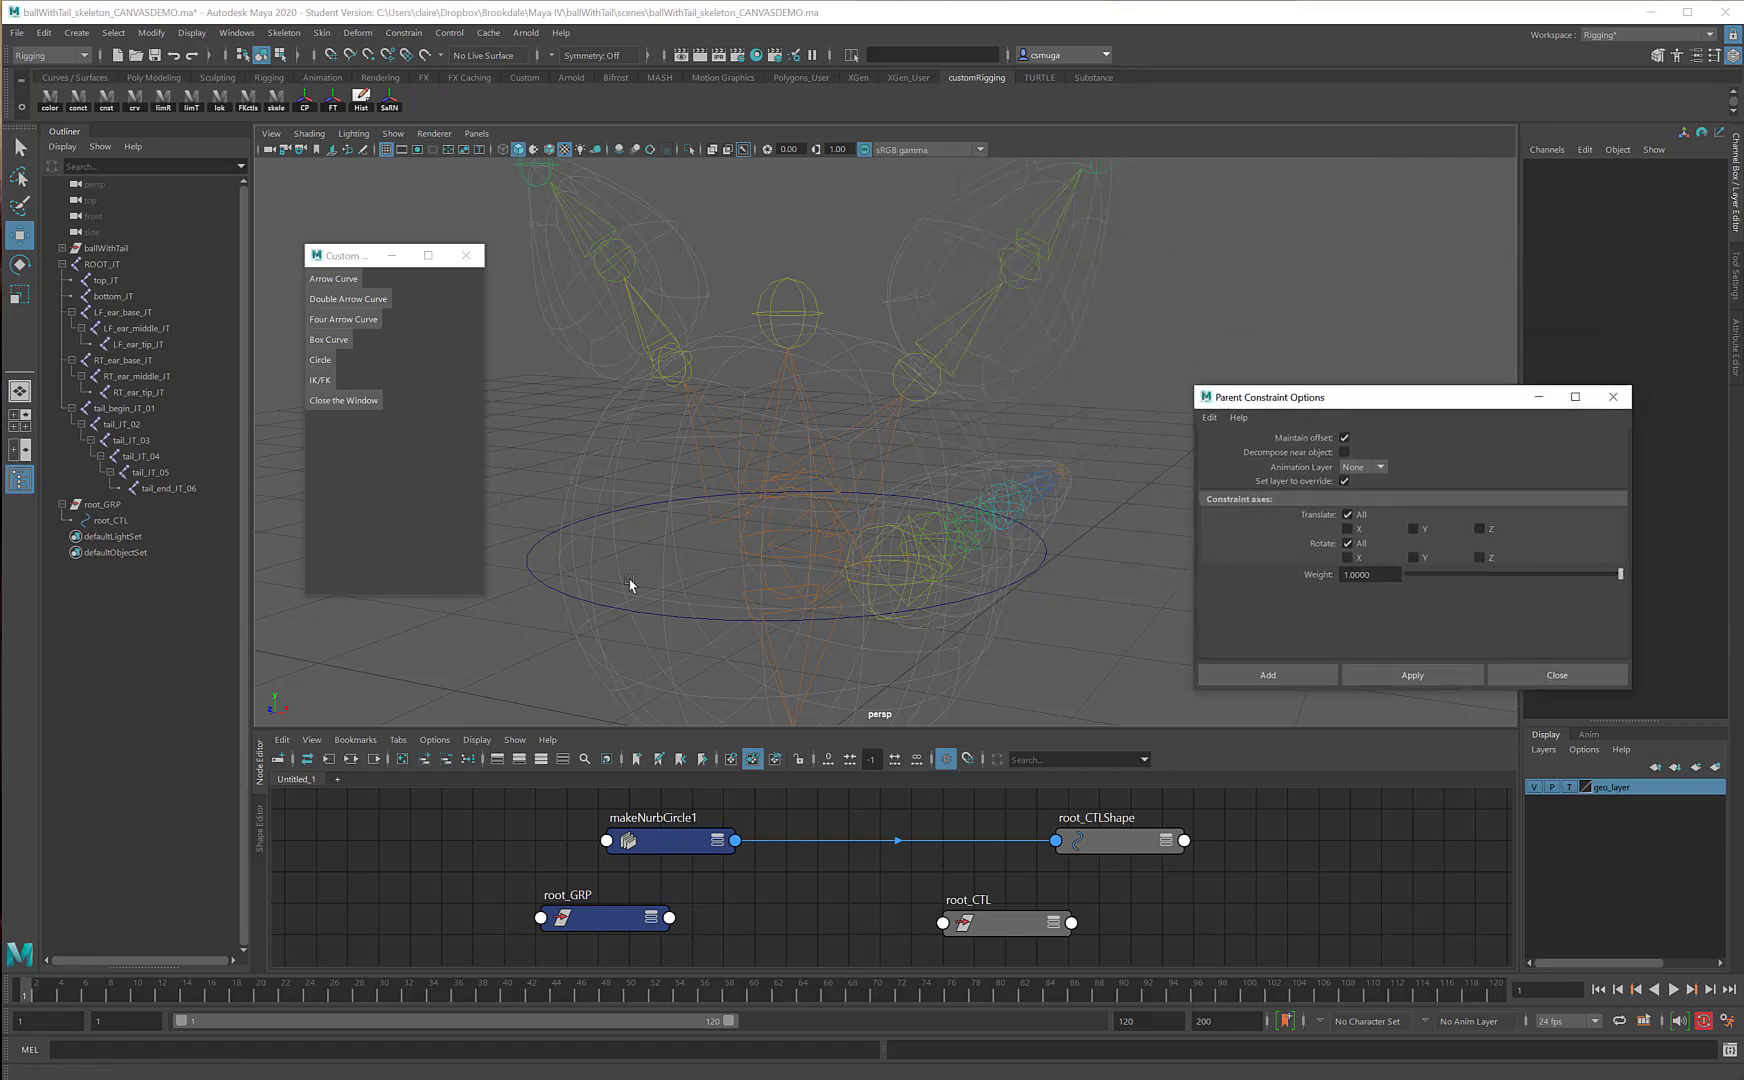
- Parent-constrain ROOT_JT to the root_CTL circle with Maintain offset on and all translate and rotate axes constrained
left_click(537, 578)
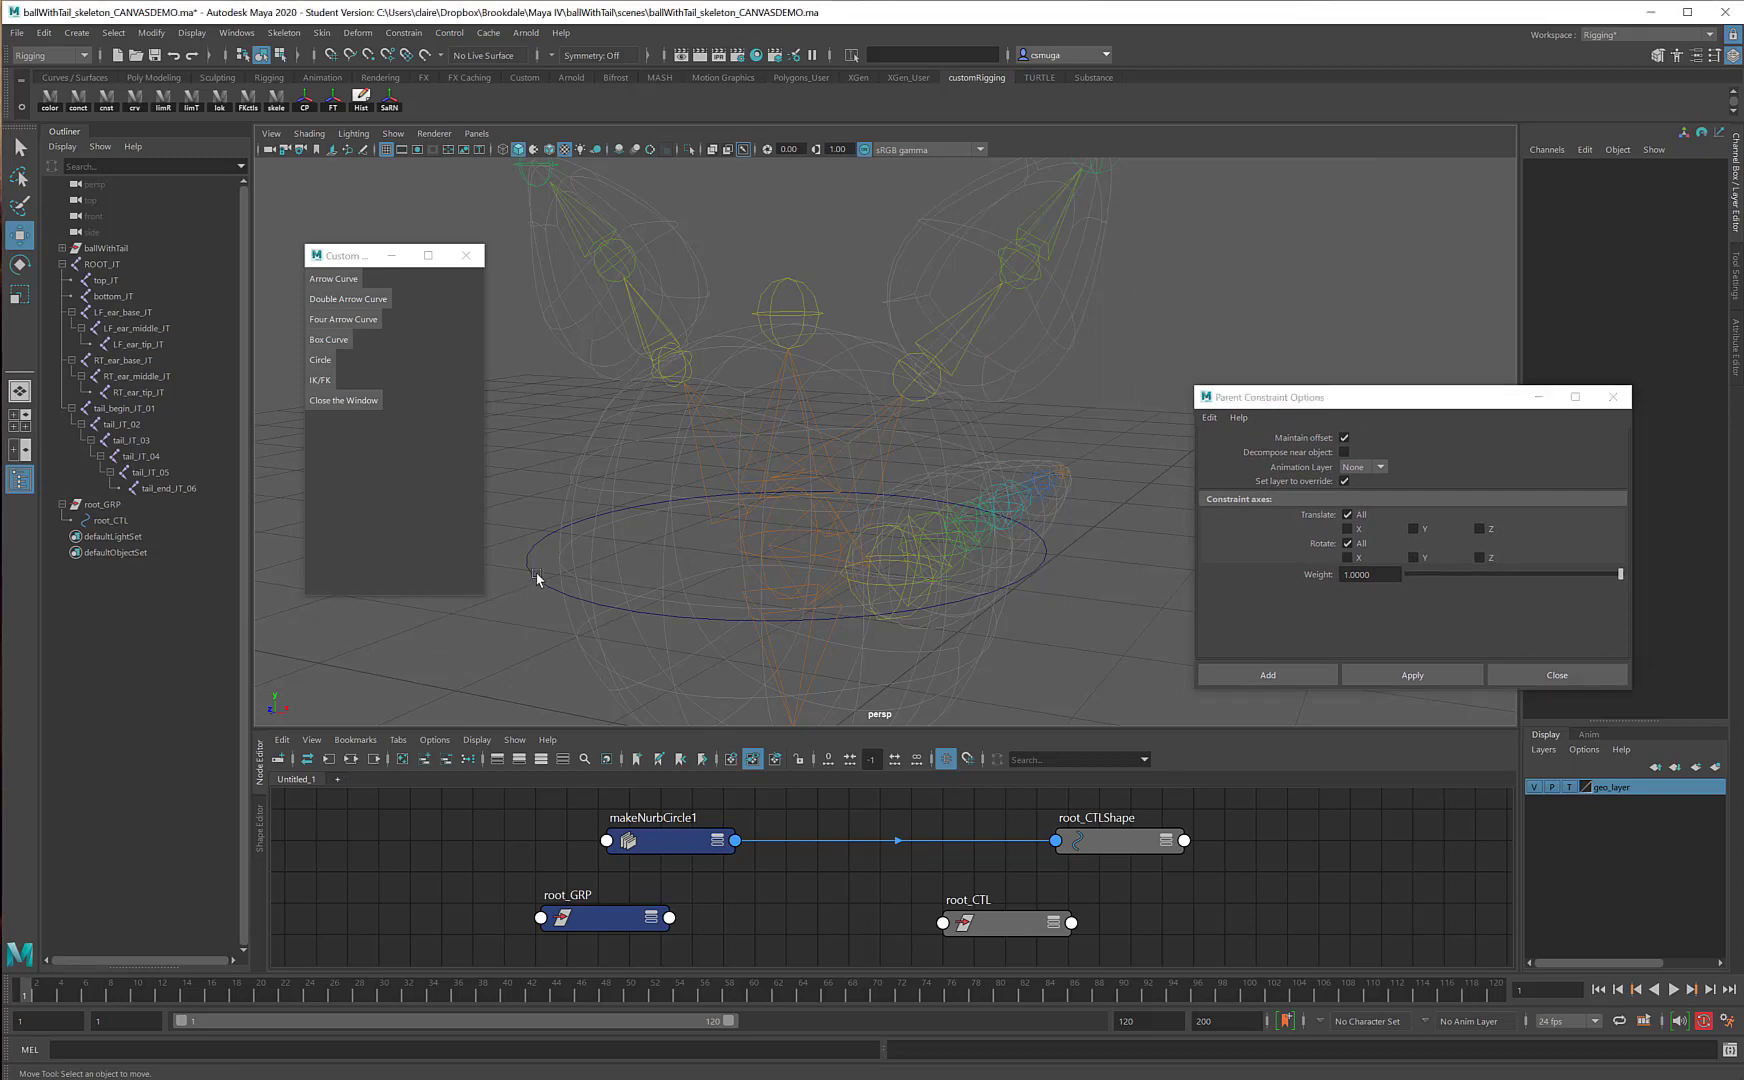
left_click(537, 580)
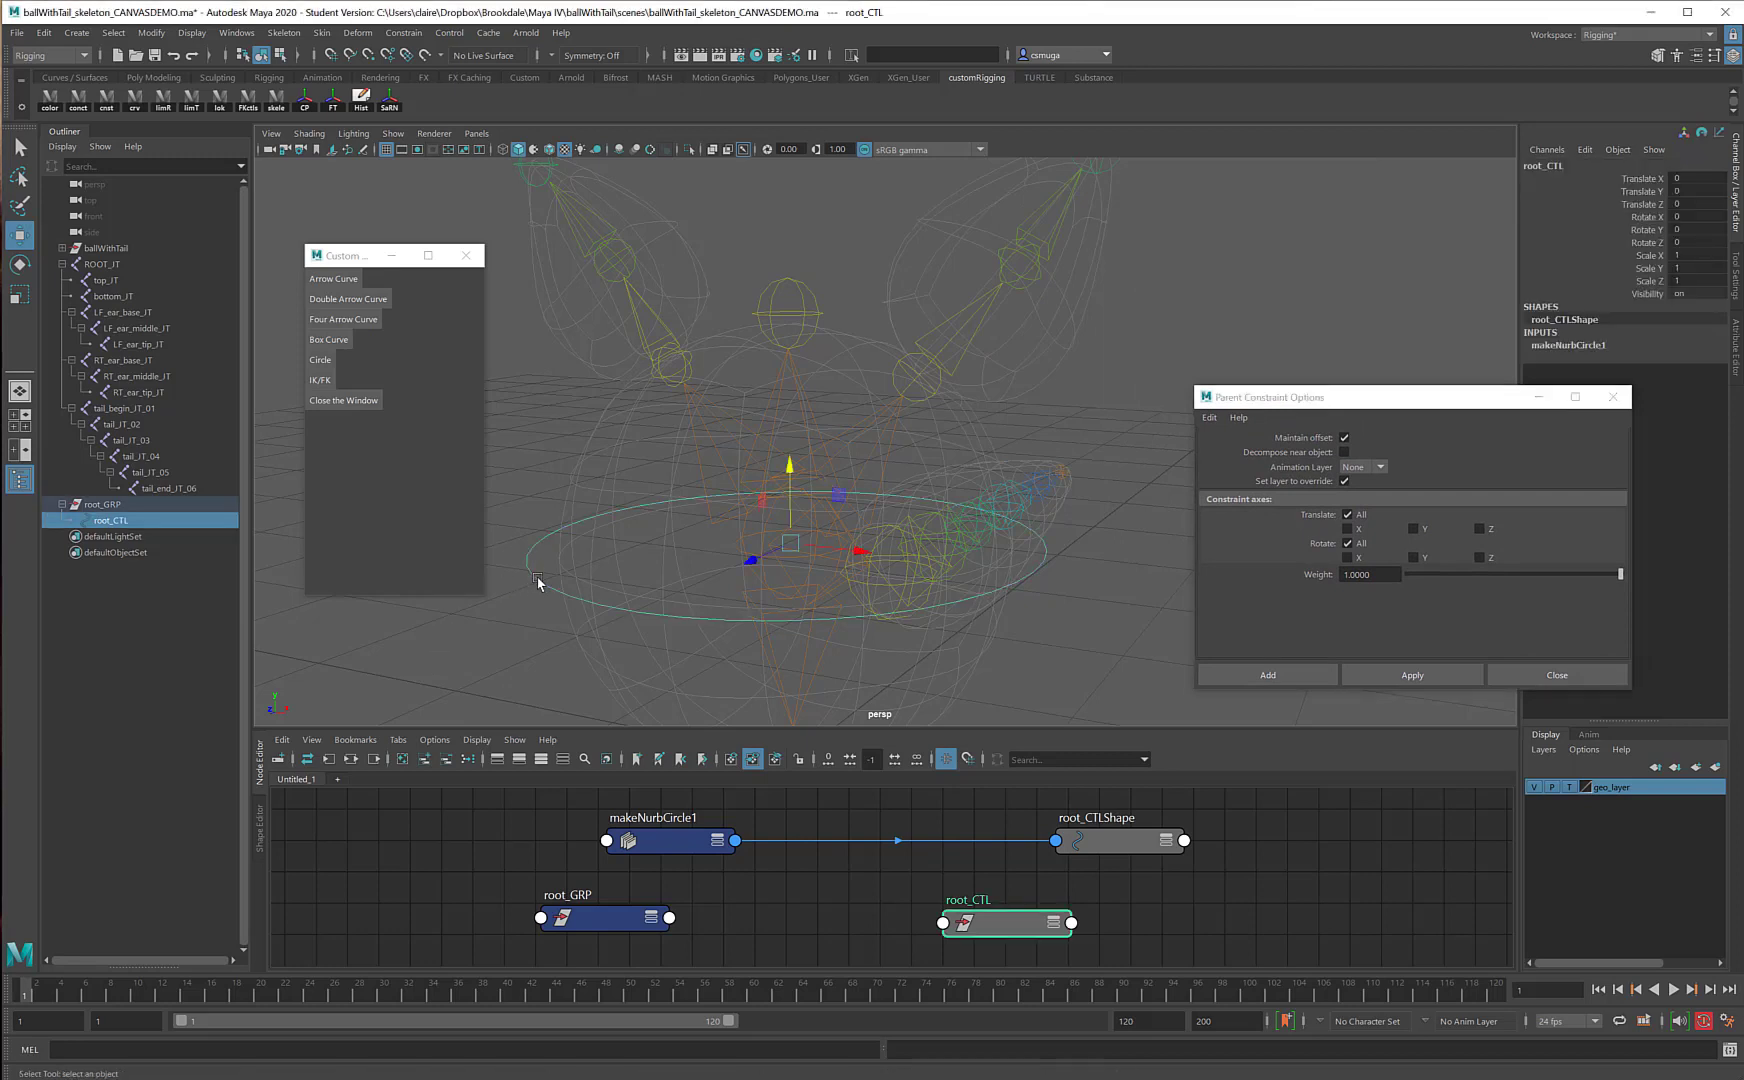
key("q")
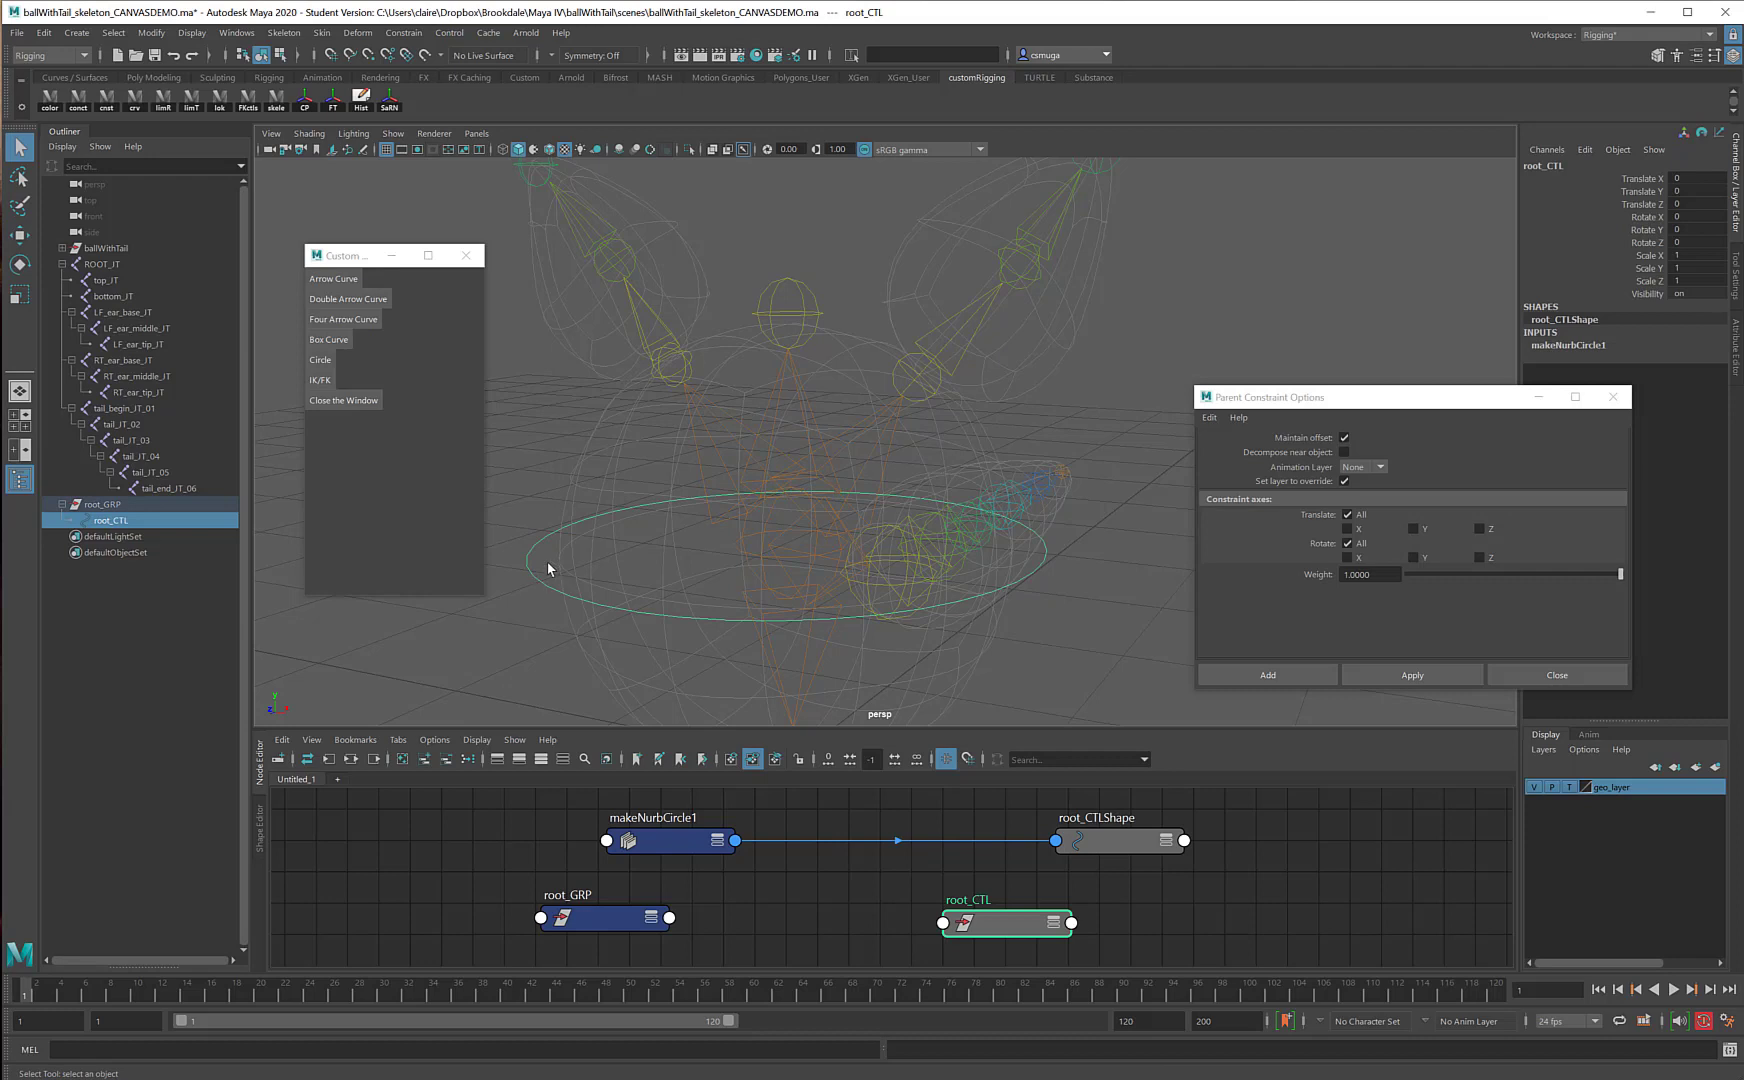
left_click(751, 554, "shift")
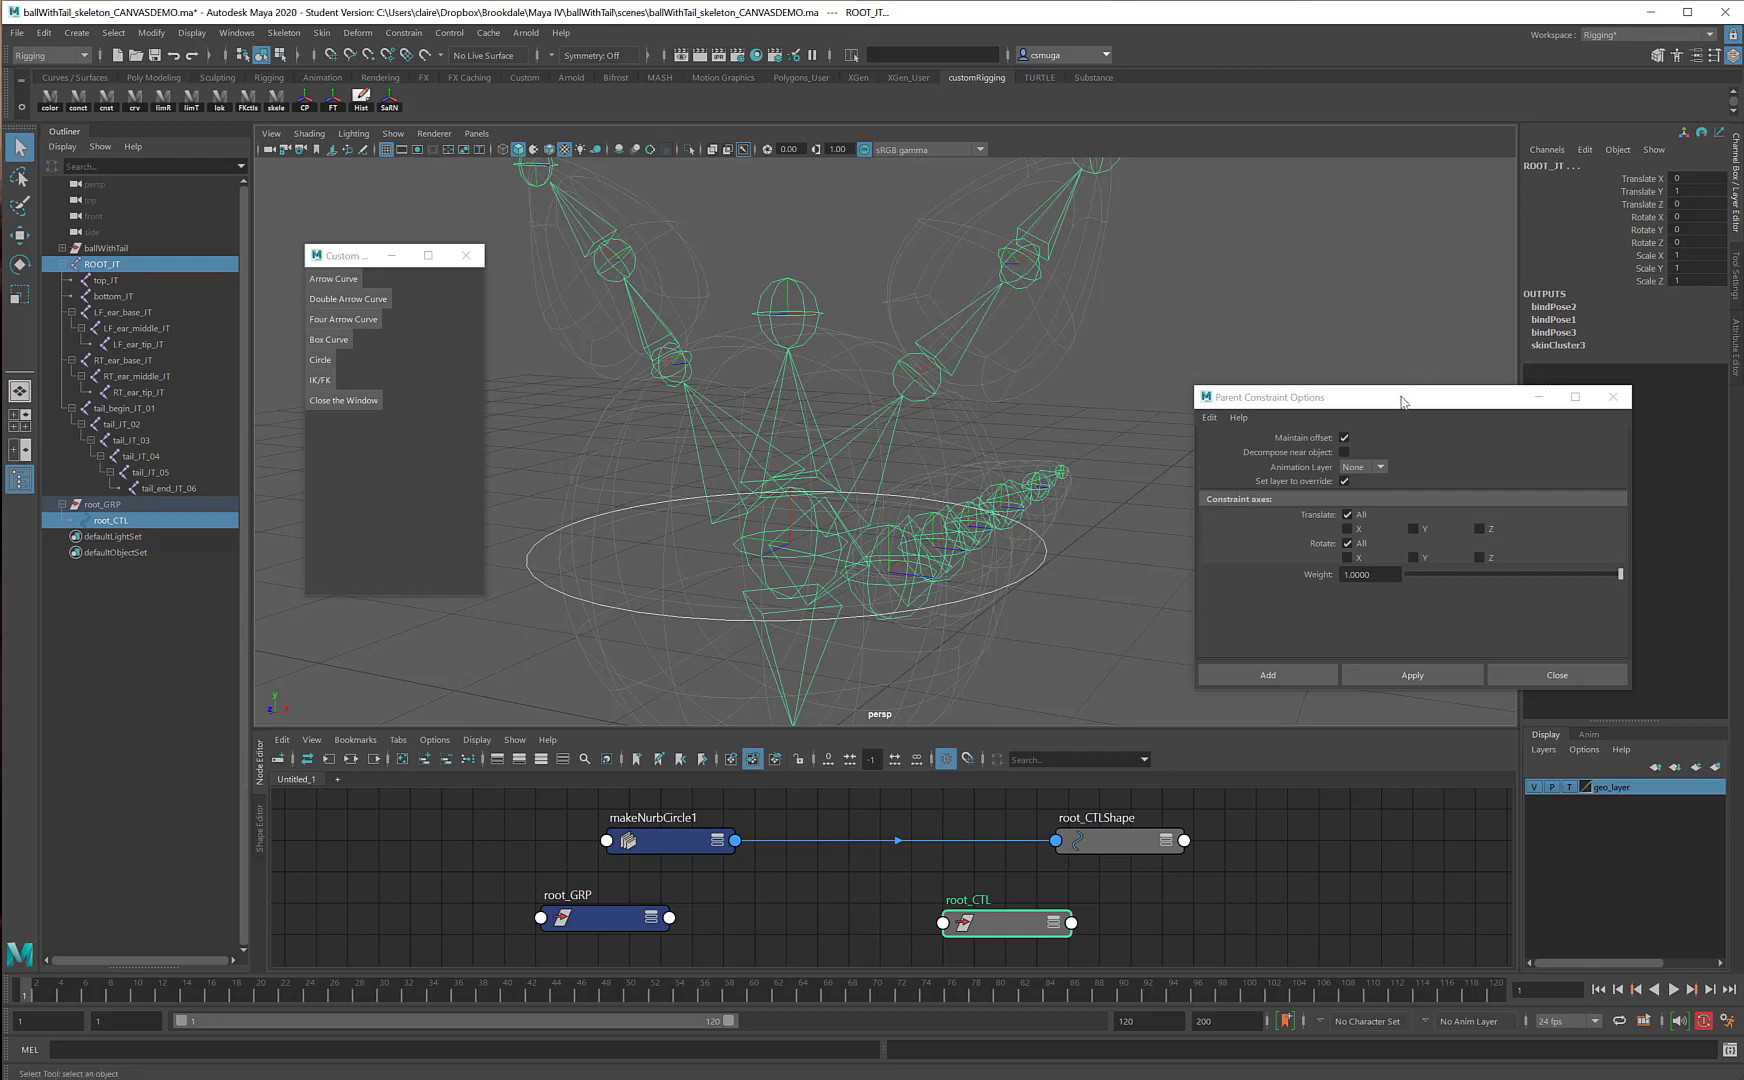
left_click_drag(1396, 400, 1239, 359)
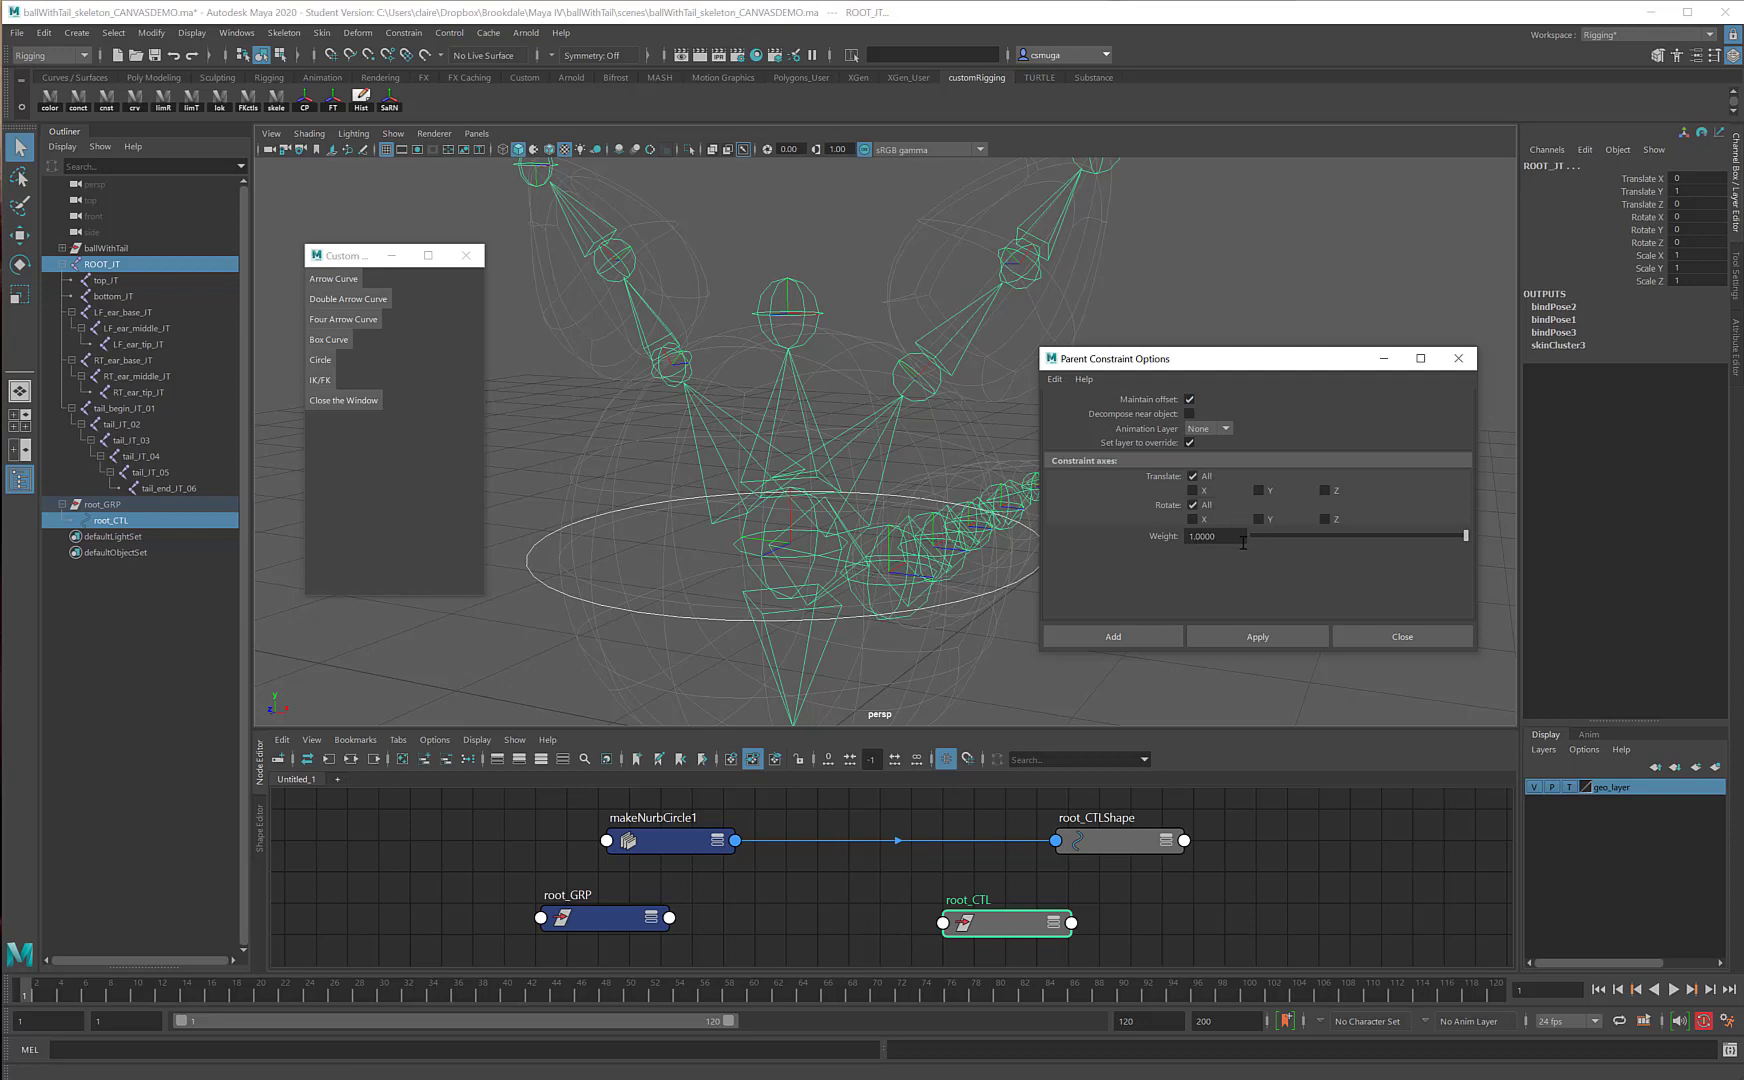
left_click(1233, 638)
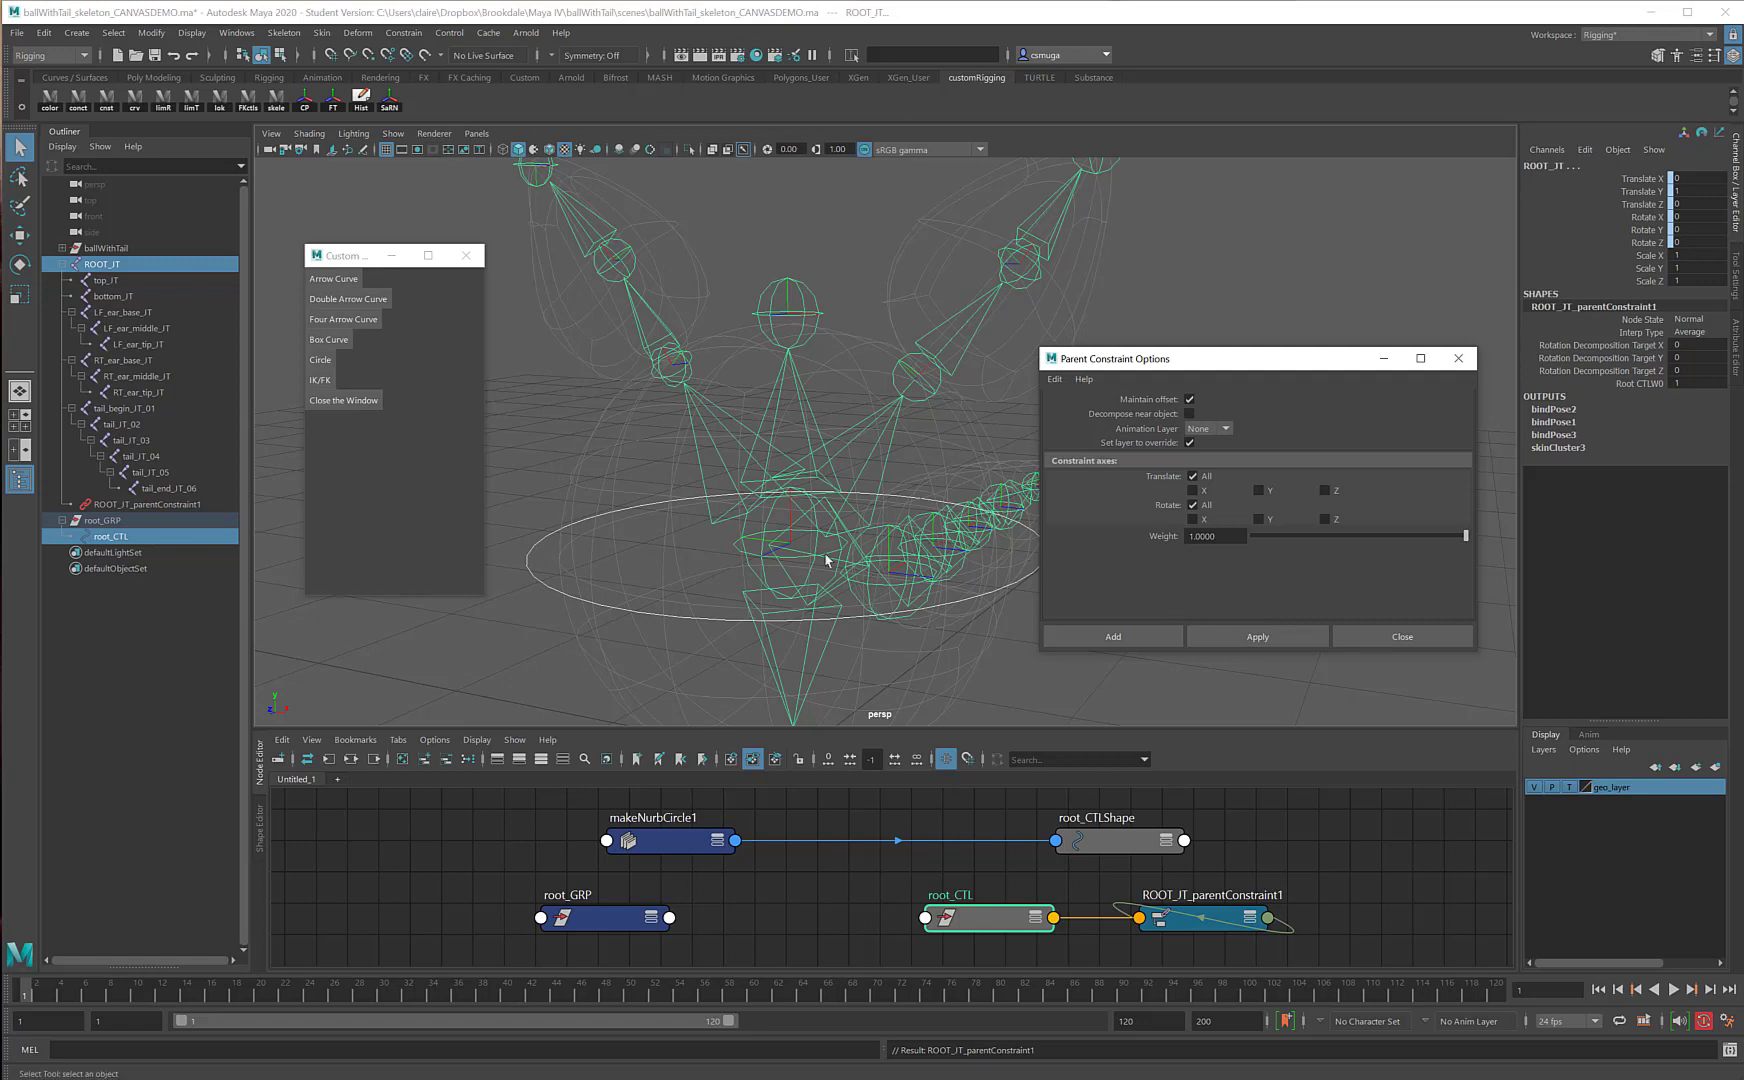
- Examine ROOT_JT, its top, bottom, ear and tail joints, and the parent constraint node beneath it
left_click(760, 558)
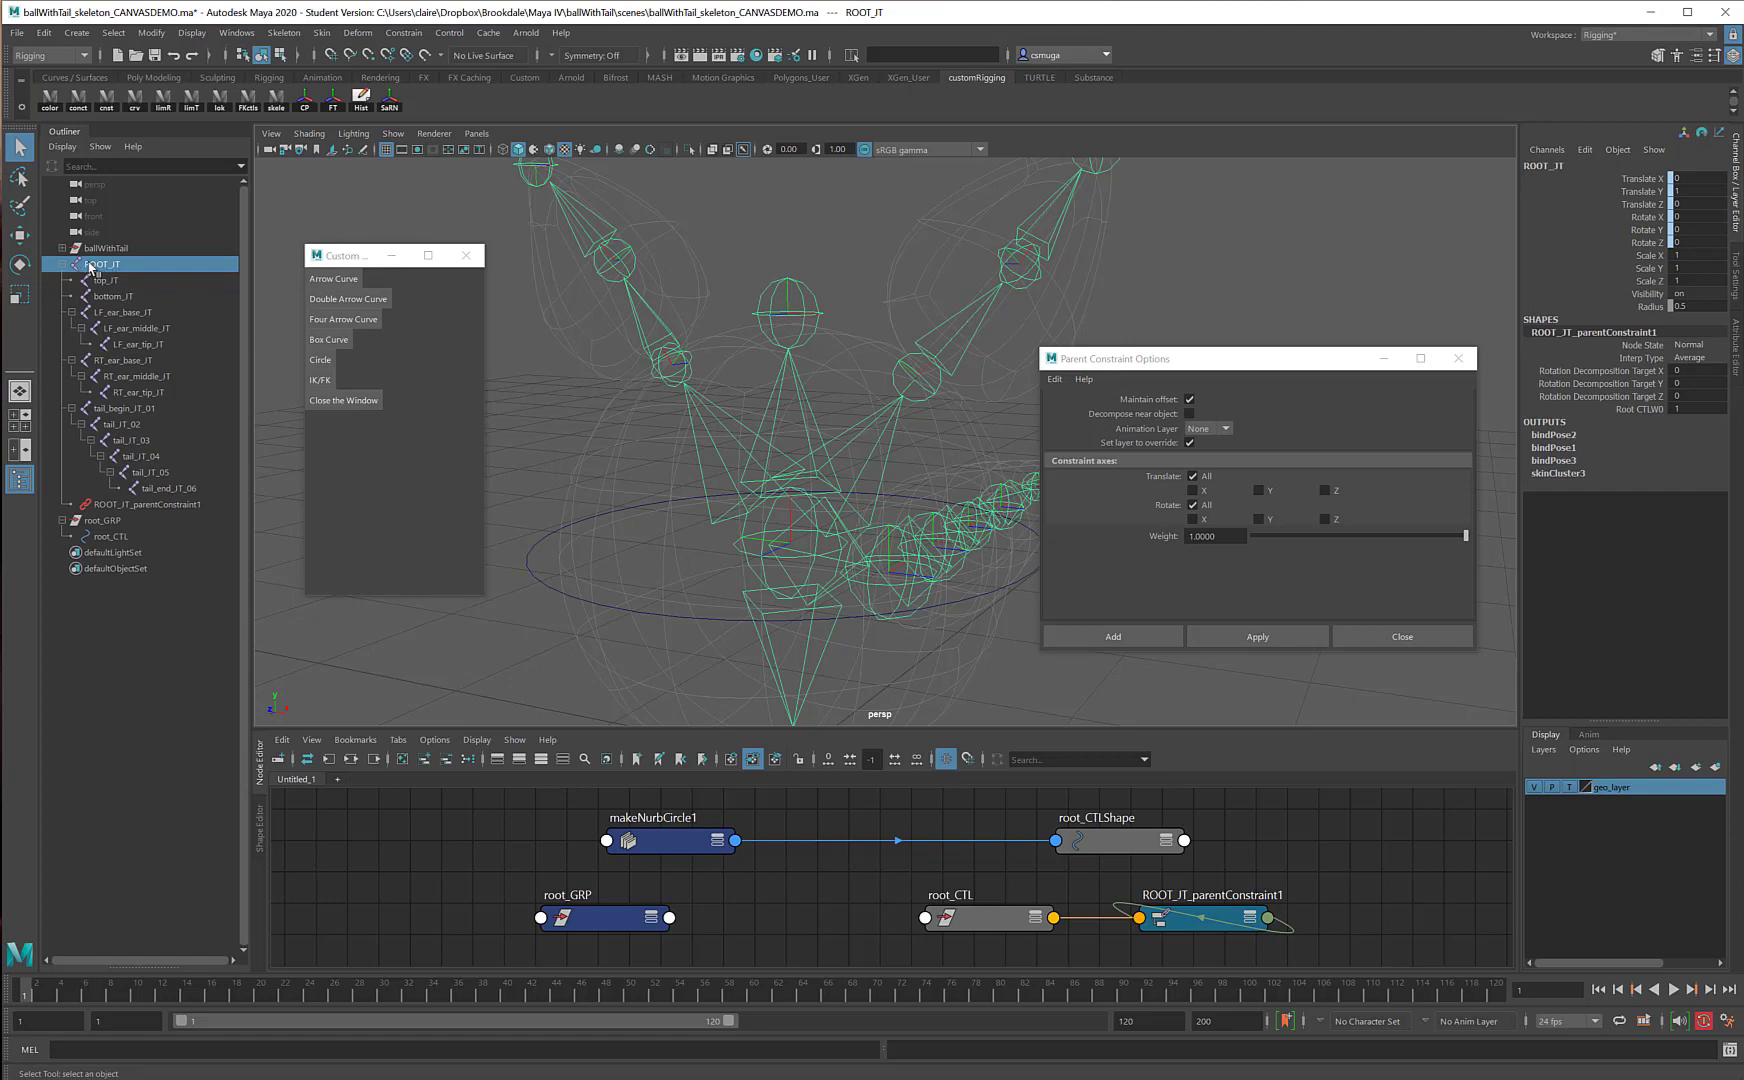
left_click(116, 282)
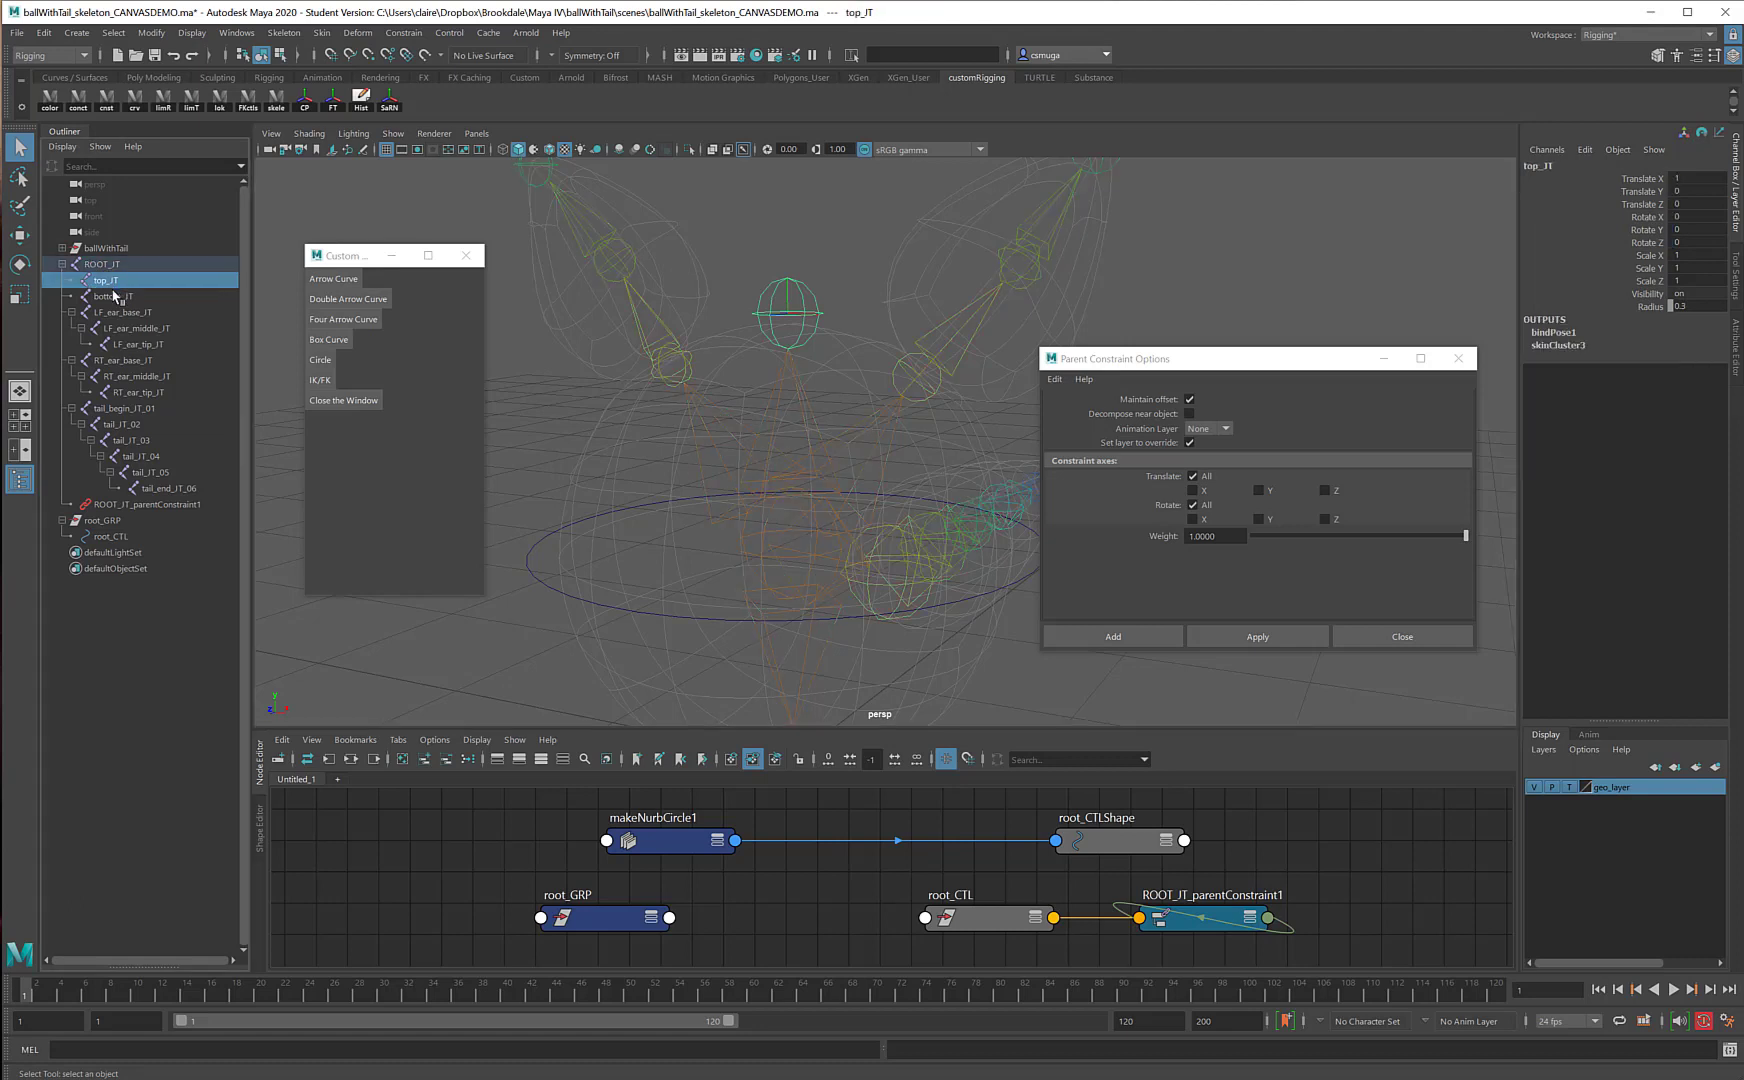
left_click(116, 297)
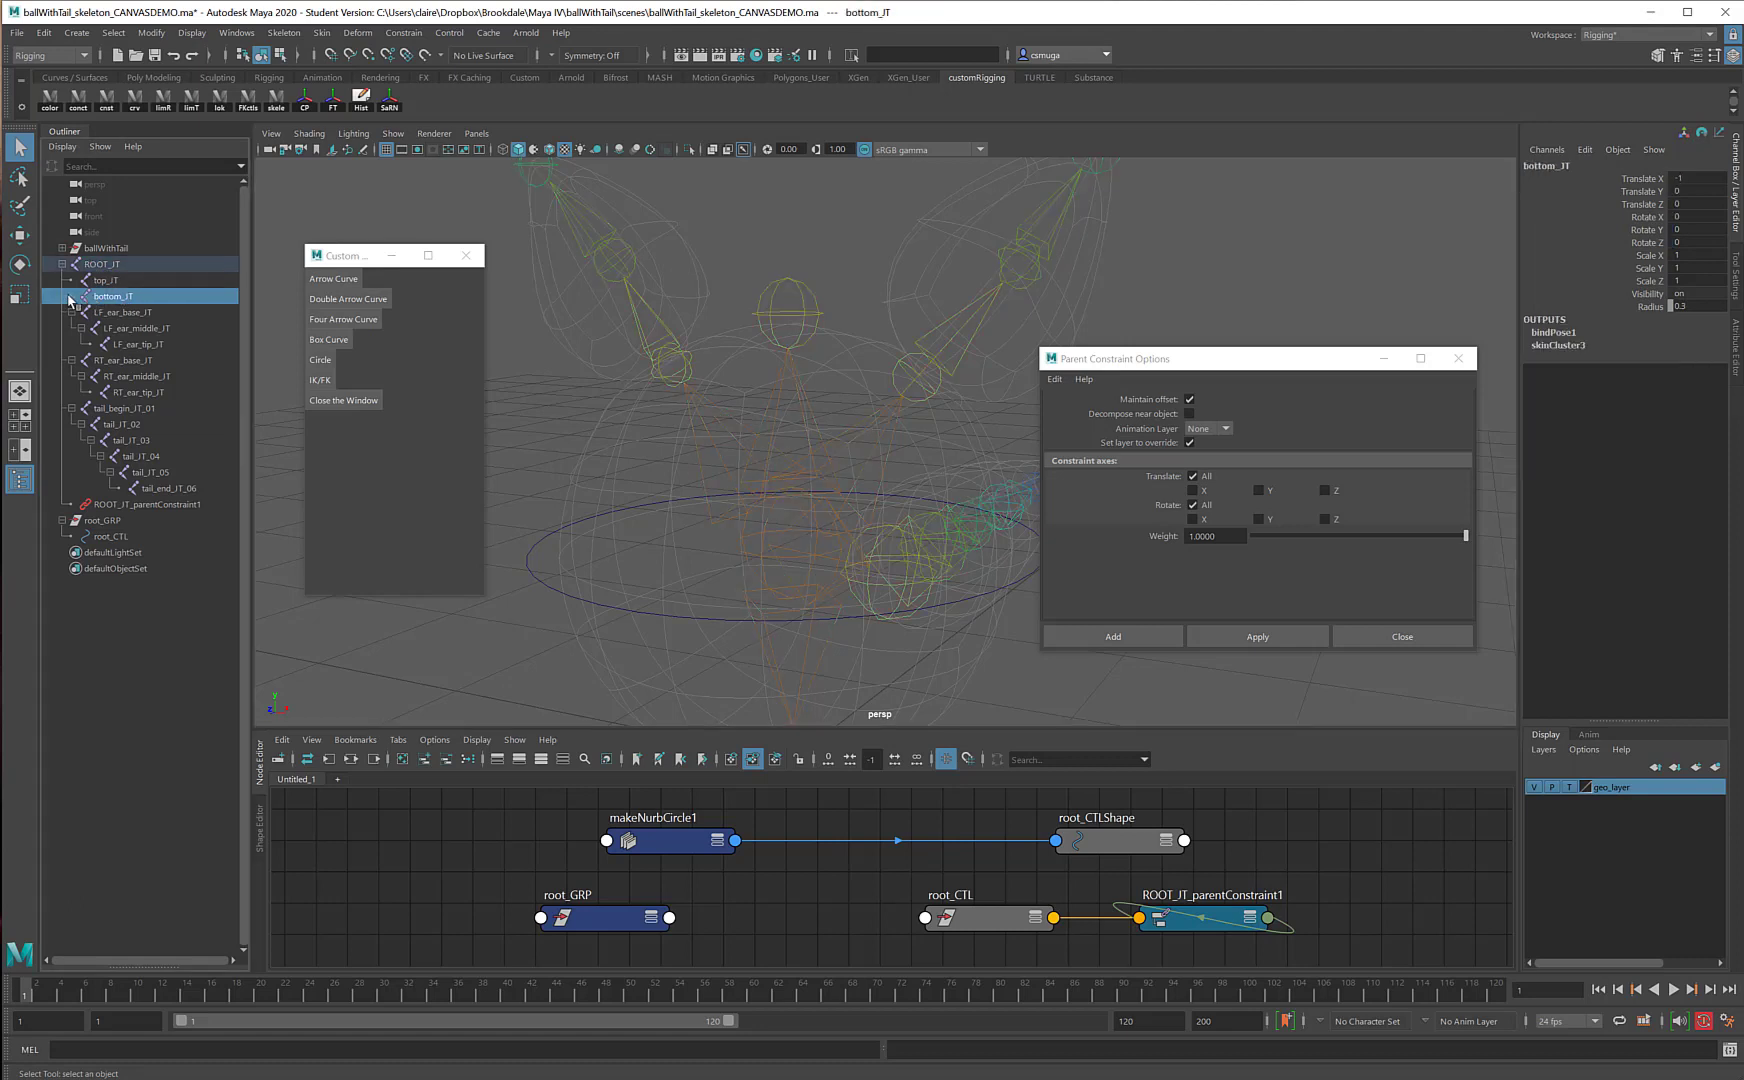
left_click(117, 313)
left_click(121, 360)
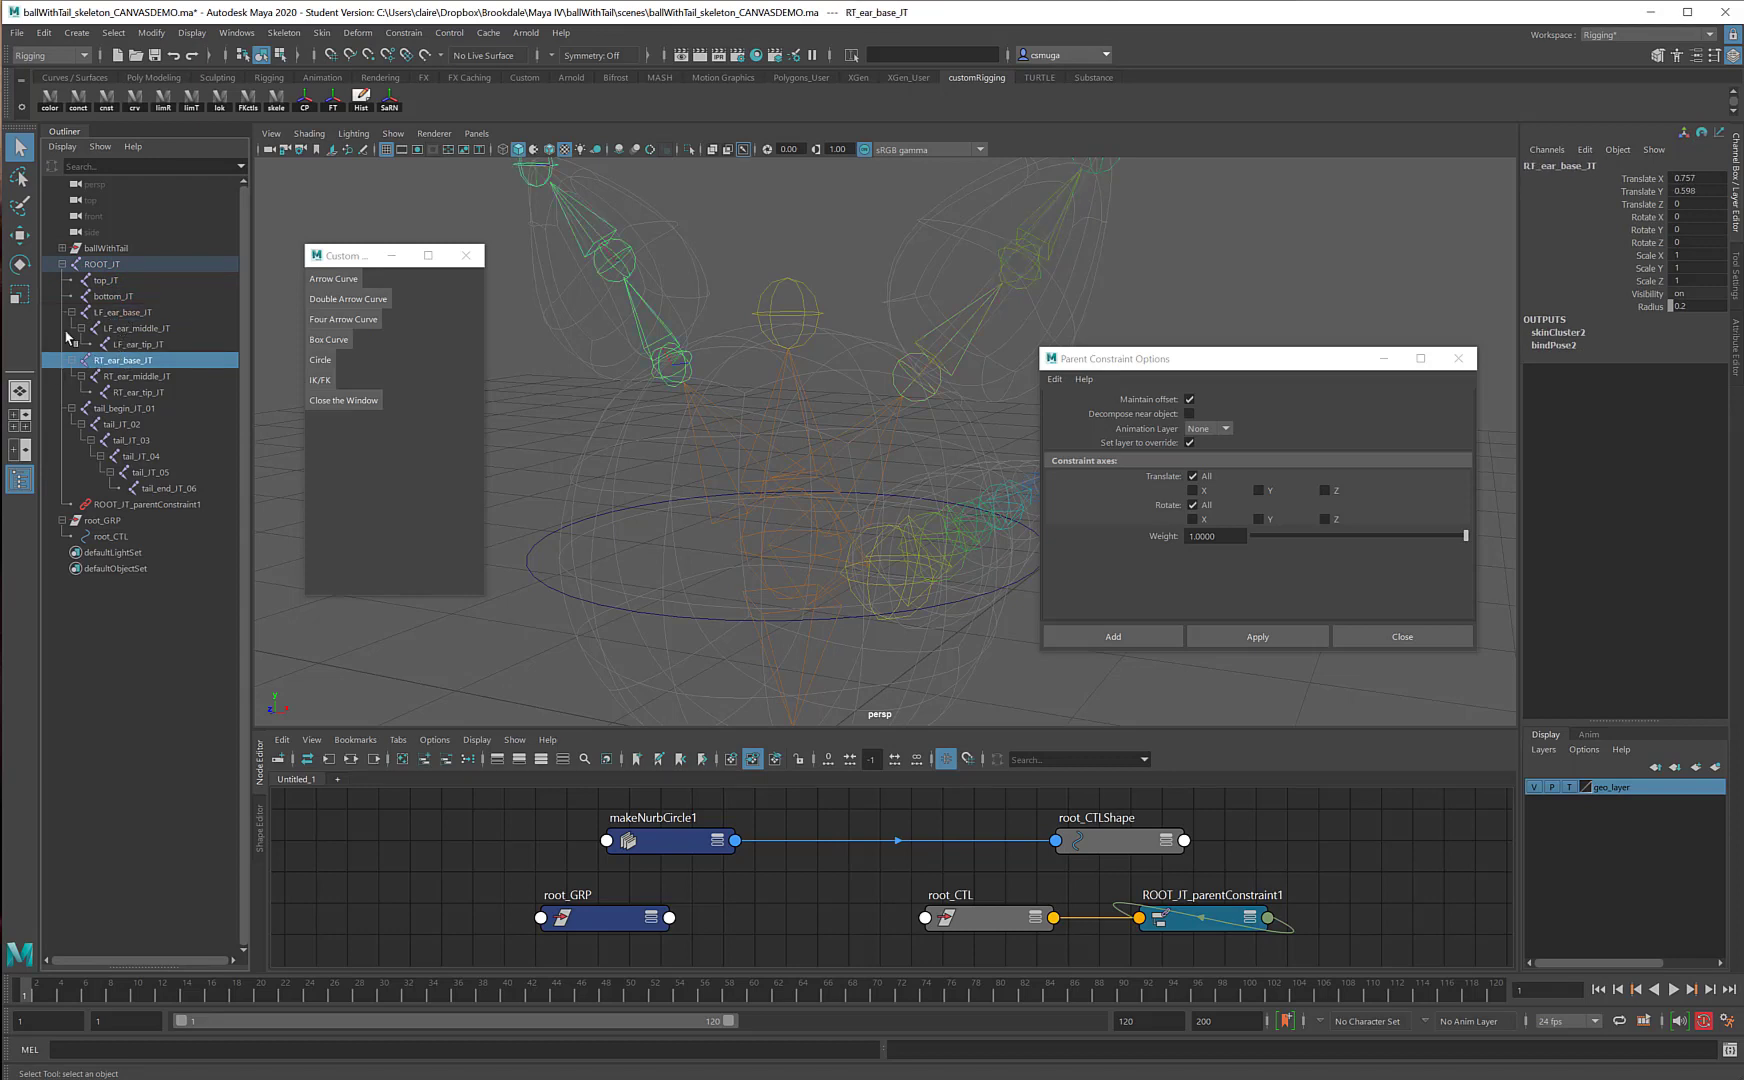
left_click(103, 410)
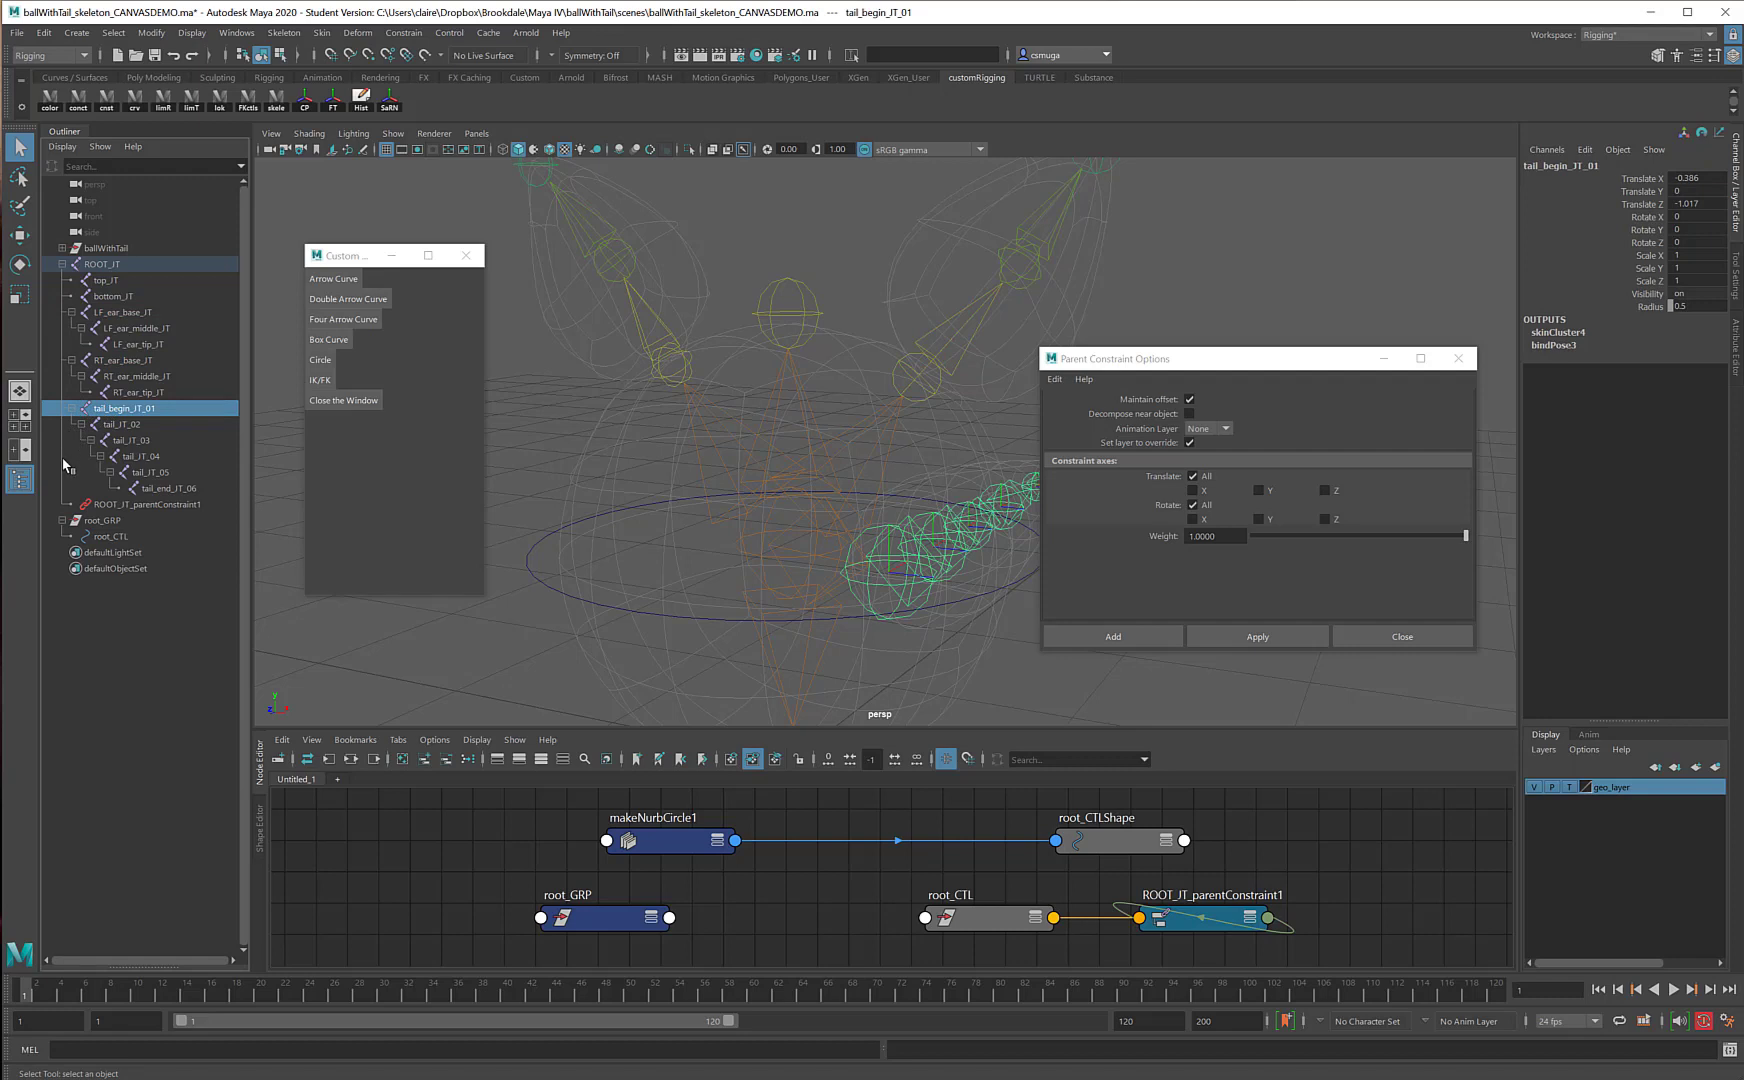
left_click(121, 505)
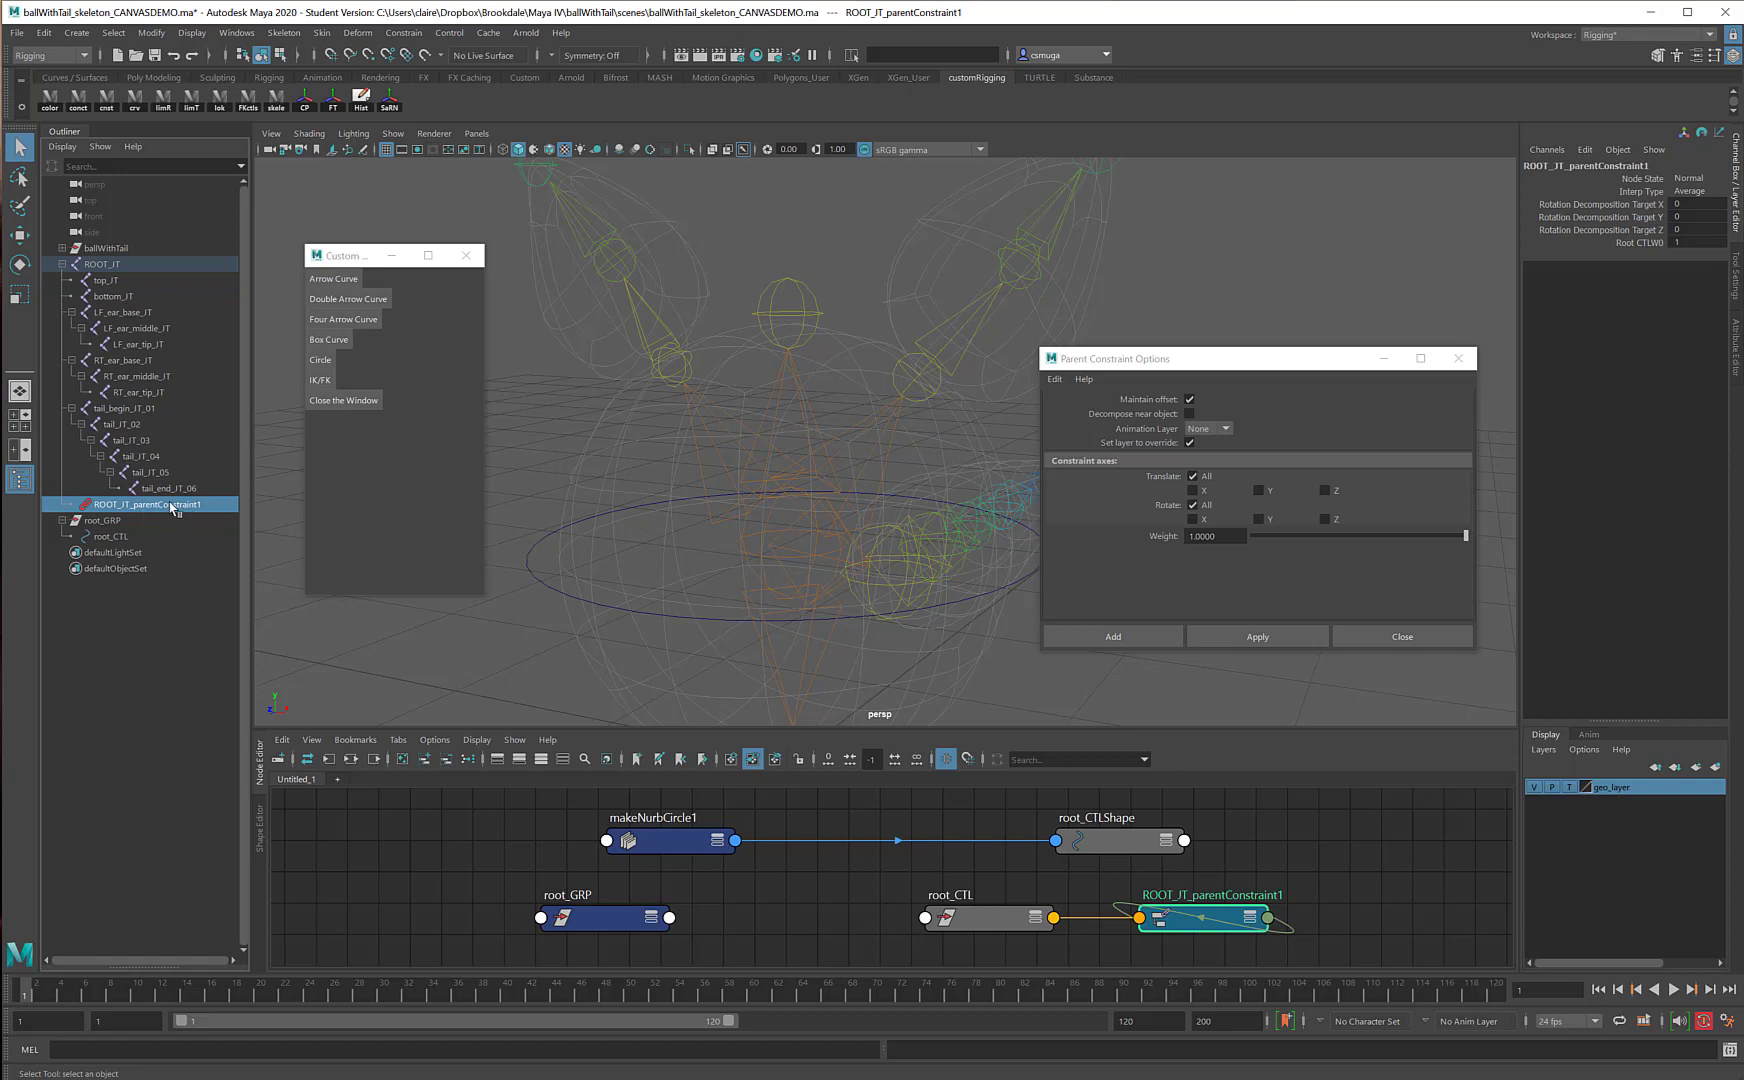
- Test the constraint by moving root_CTL about -0.6 along Z and undo the move
left_click(530, 578)
key("w")
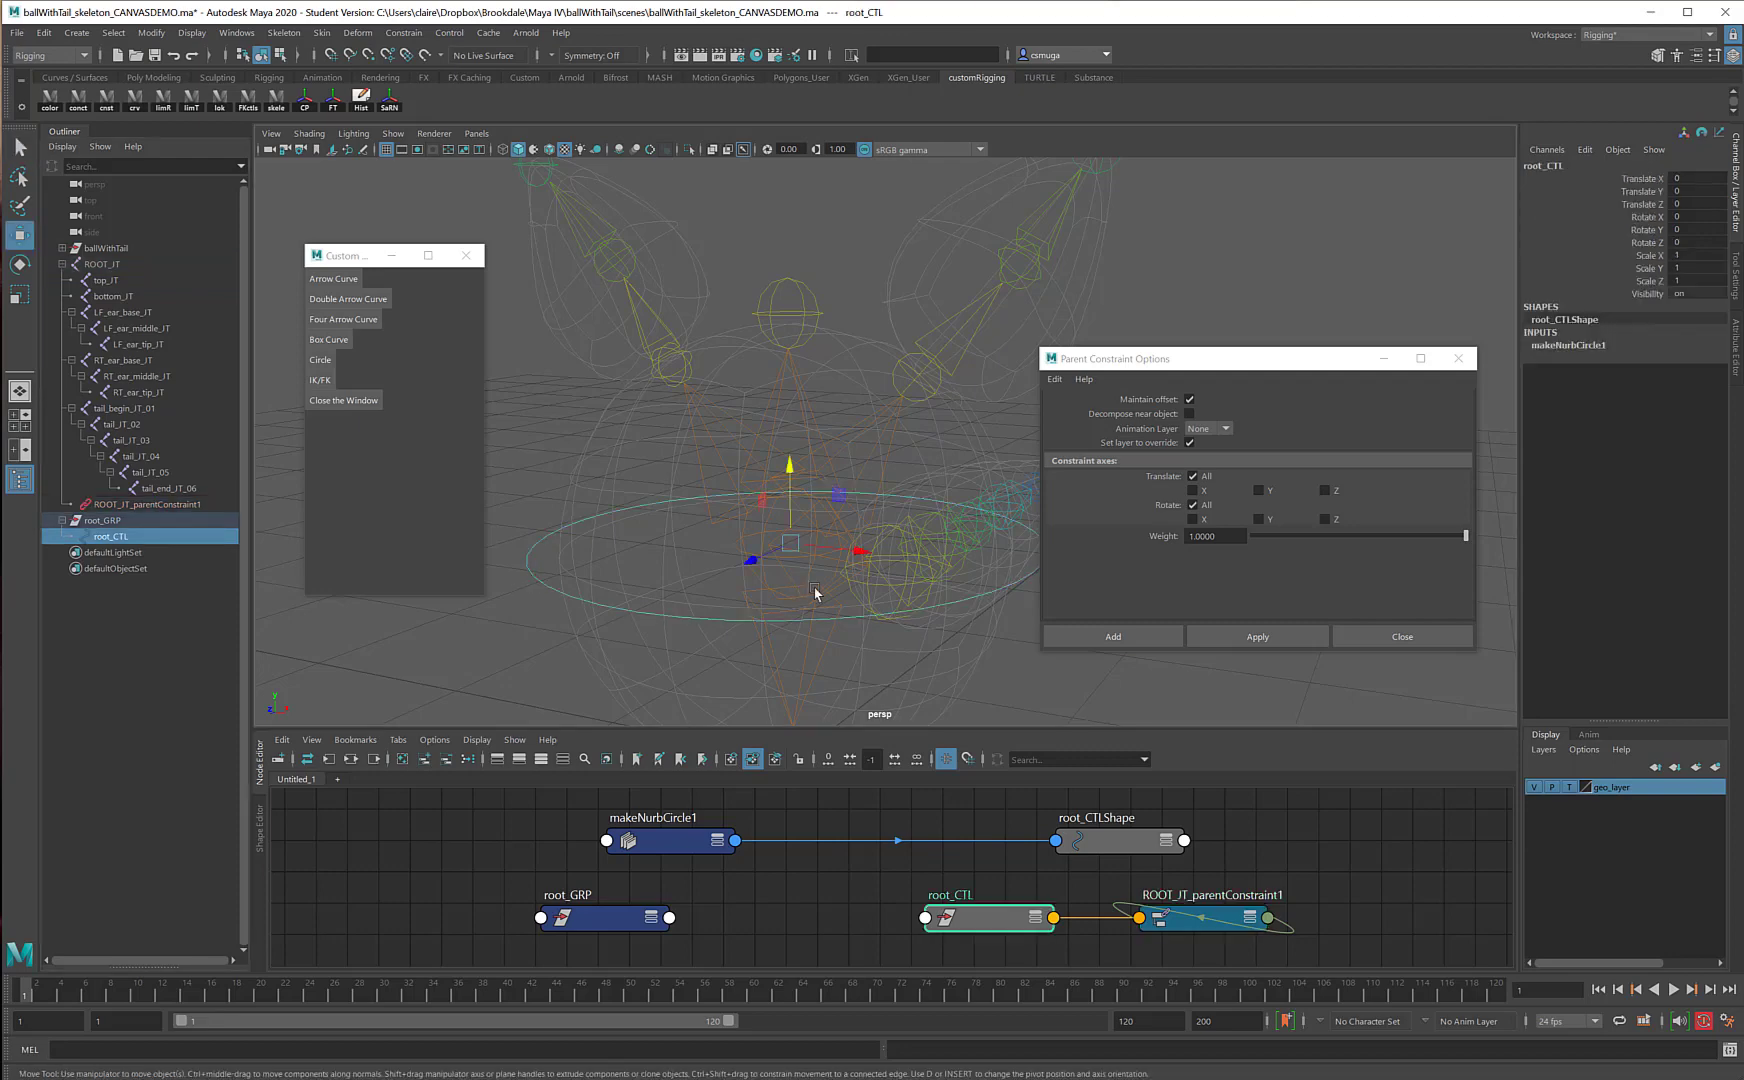
scroll(799, 512, "down", 5)
mouse_move(799, 512)
left_mouse_down()
mouse_move(700, 518)
mouse_move(830, 480)
mouse_move(768, 500)
left_mouse_up()
key("ctrl+z")
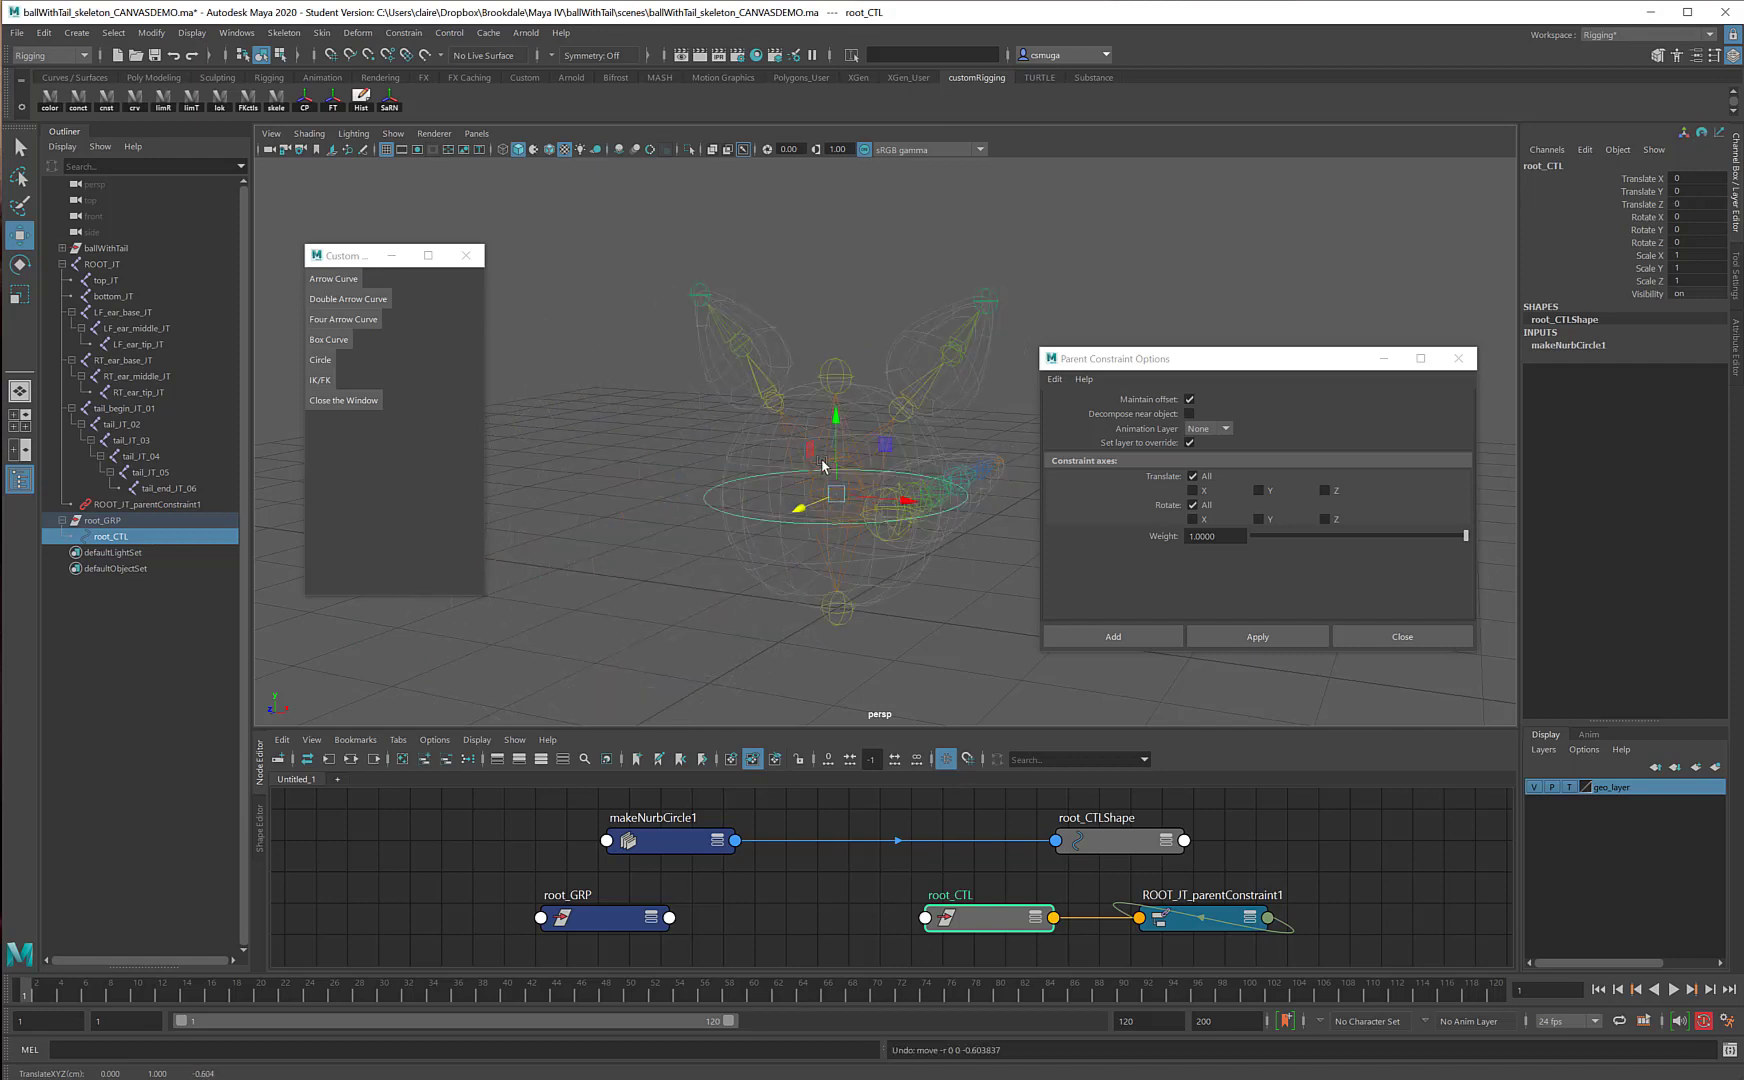
- Delete the parent constraint node under ROOT_JT
left_click(136, 504)
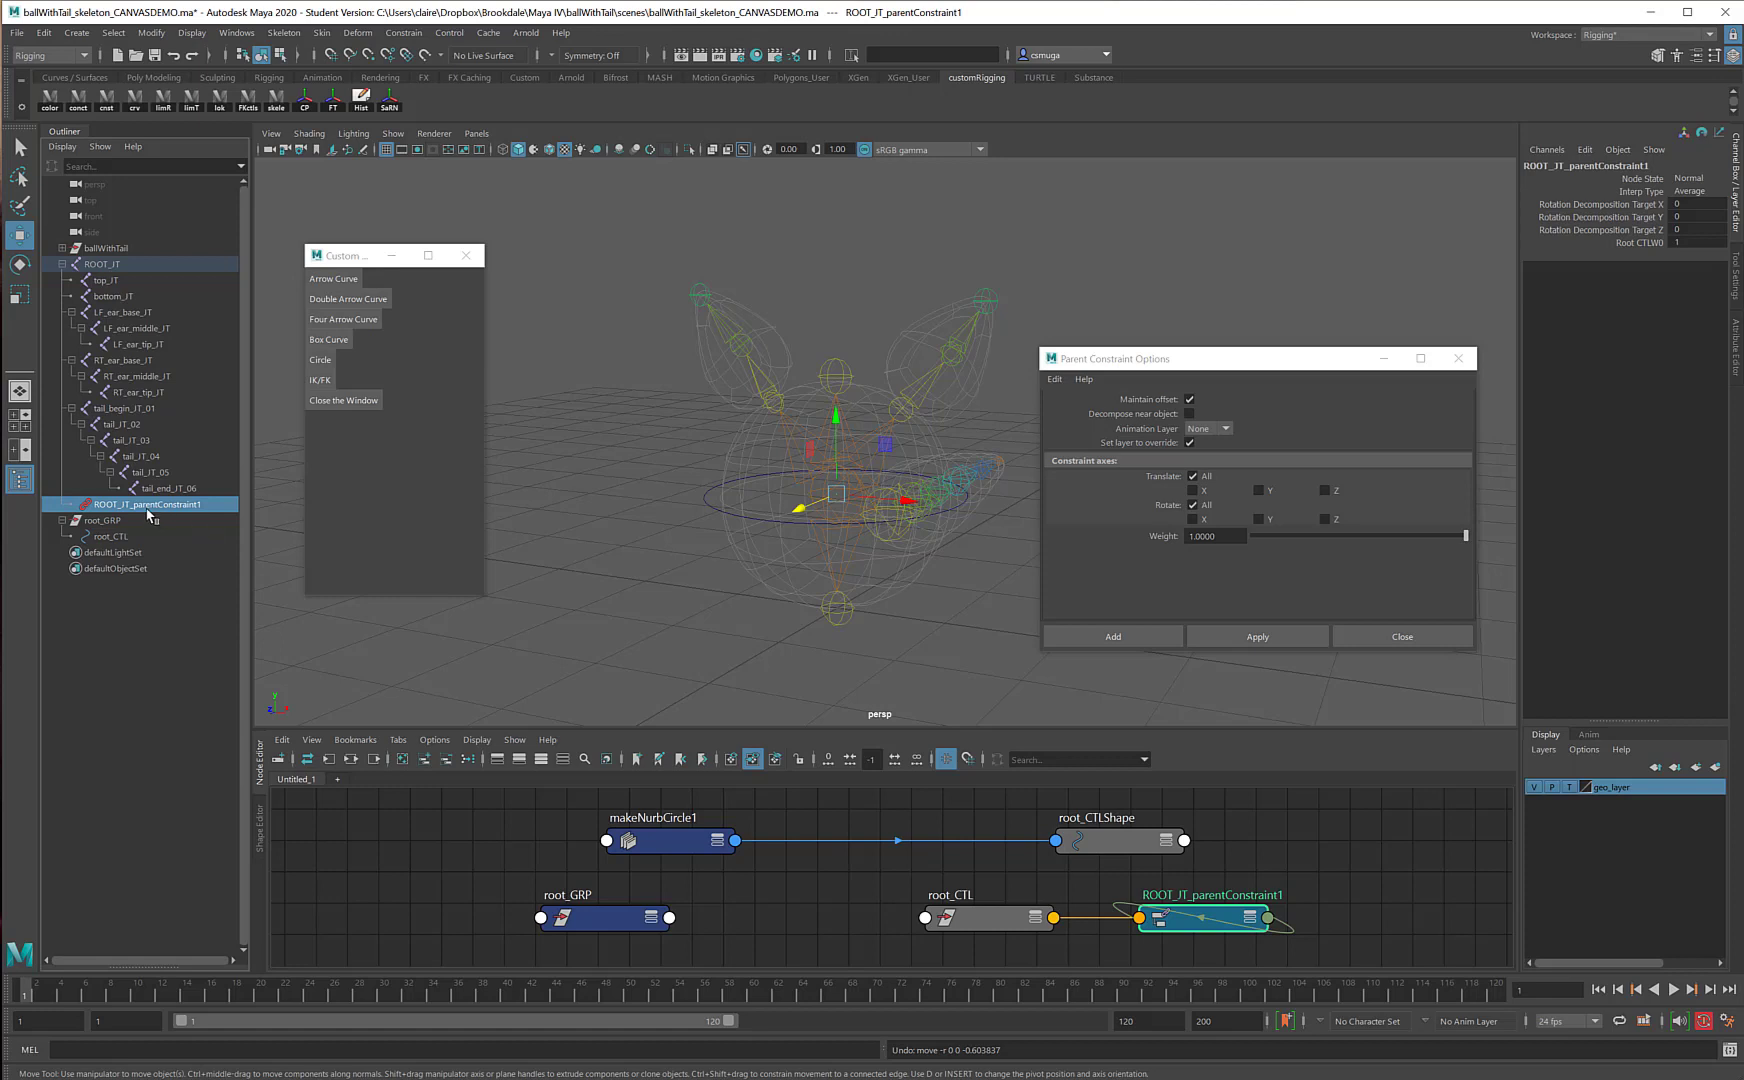
key("Delete")
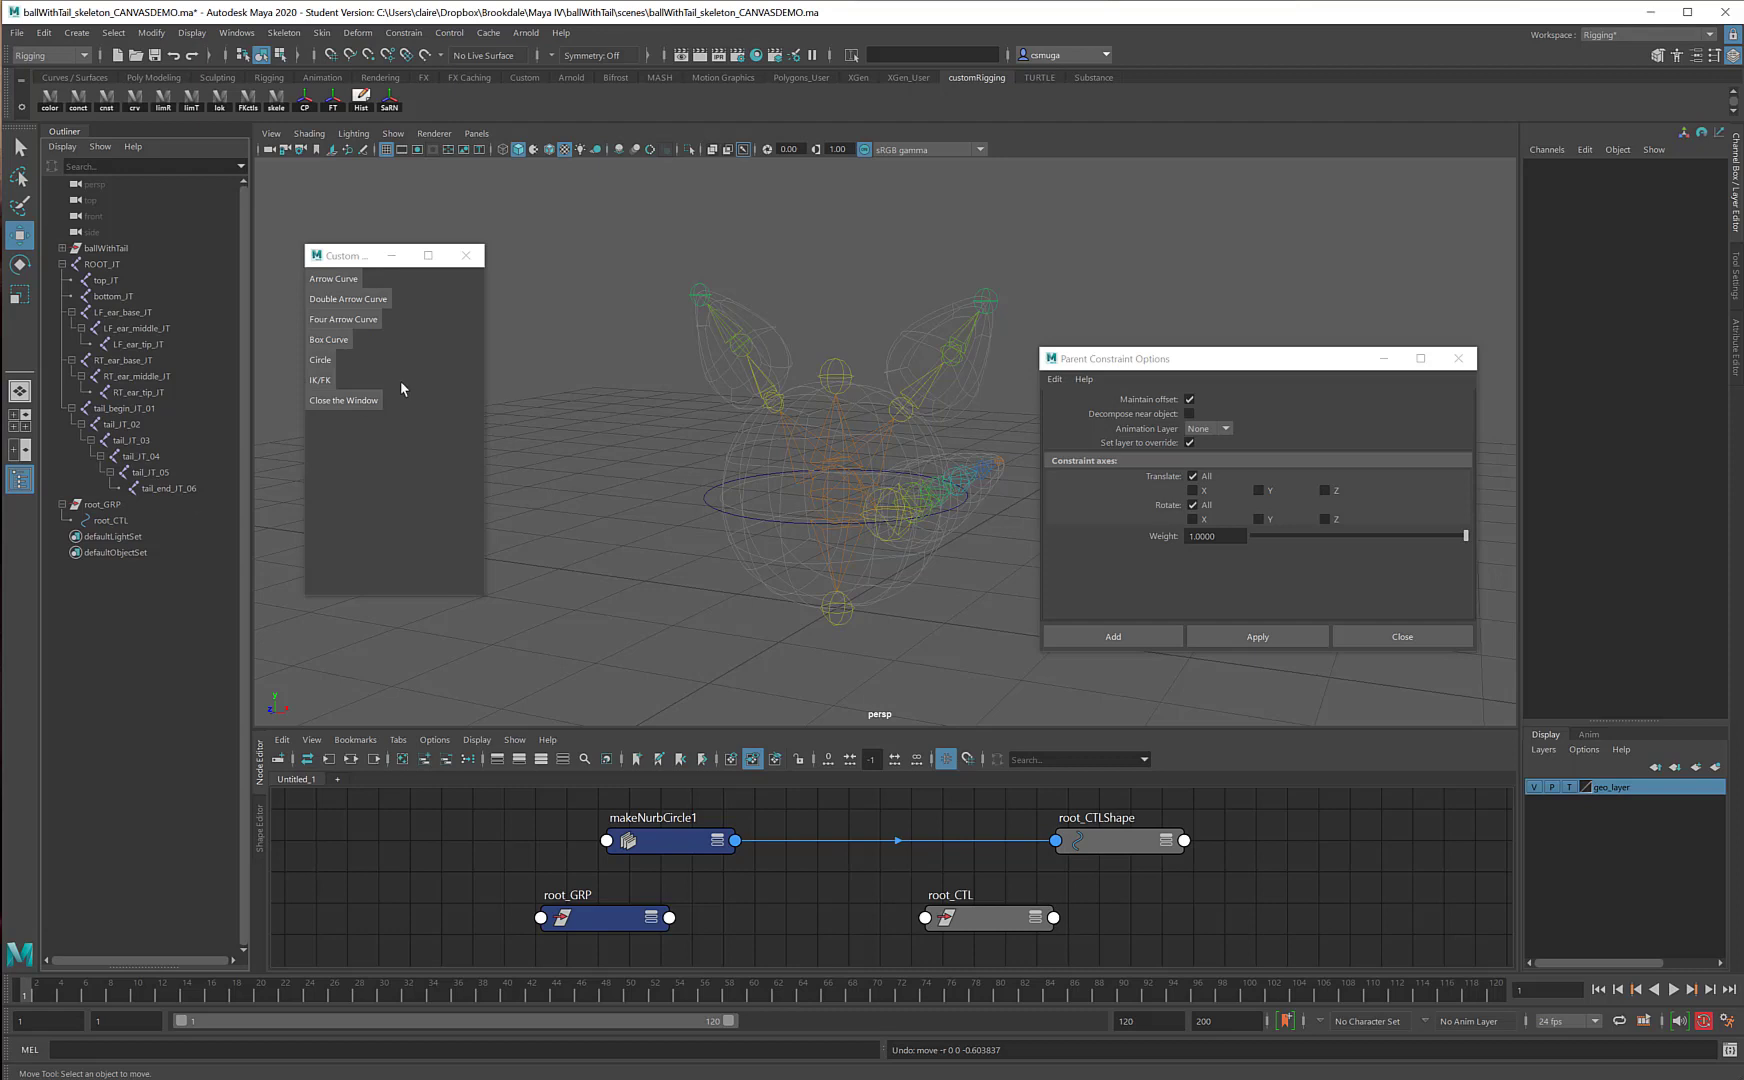
- Select root_CTL first and ROOT_JT second, apply the parent constraint with Maintain offset on, and dismiss its options
scroll(892, 510, "up", 6)
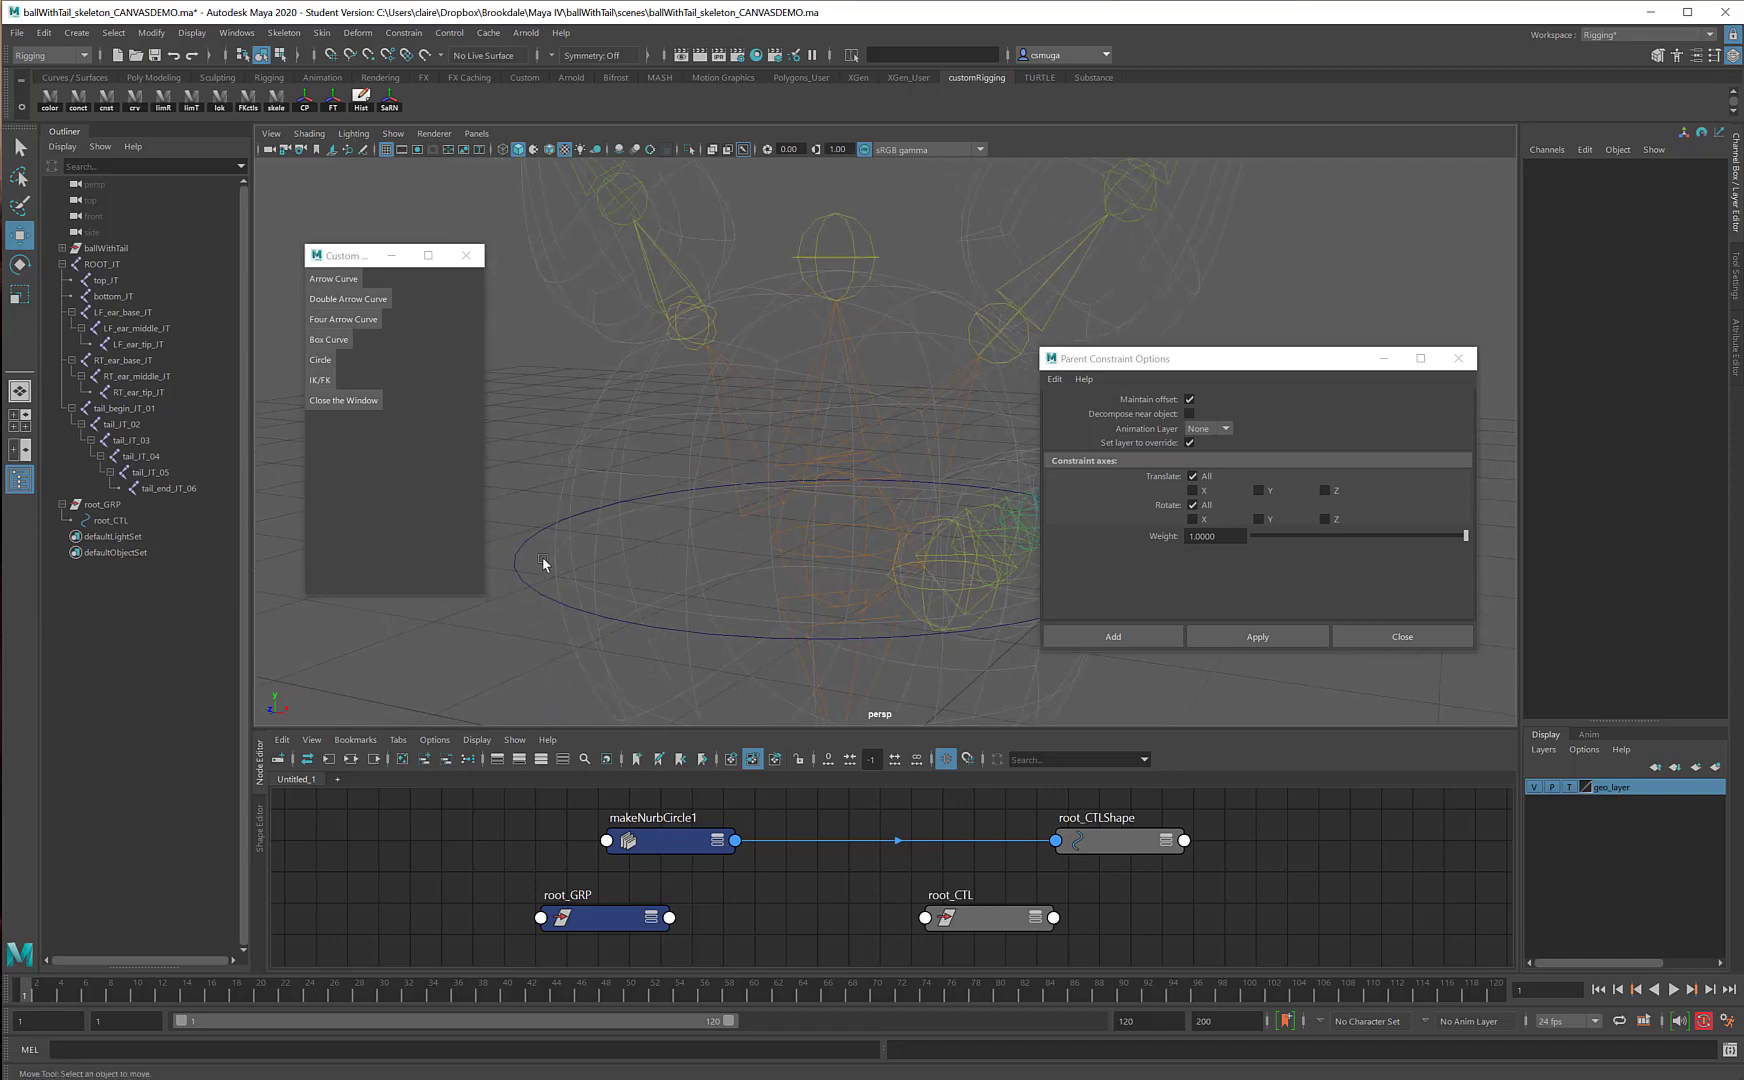
left_click(525, 584)
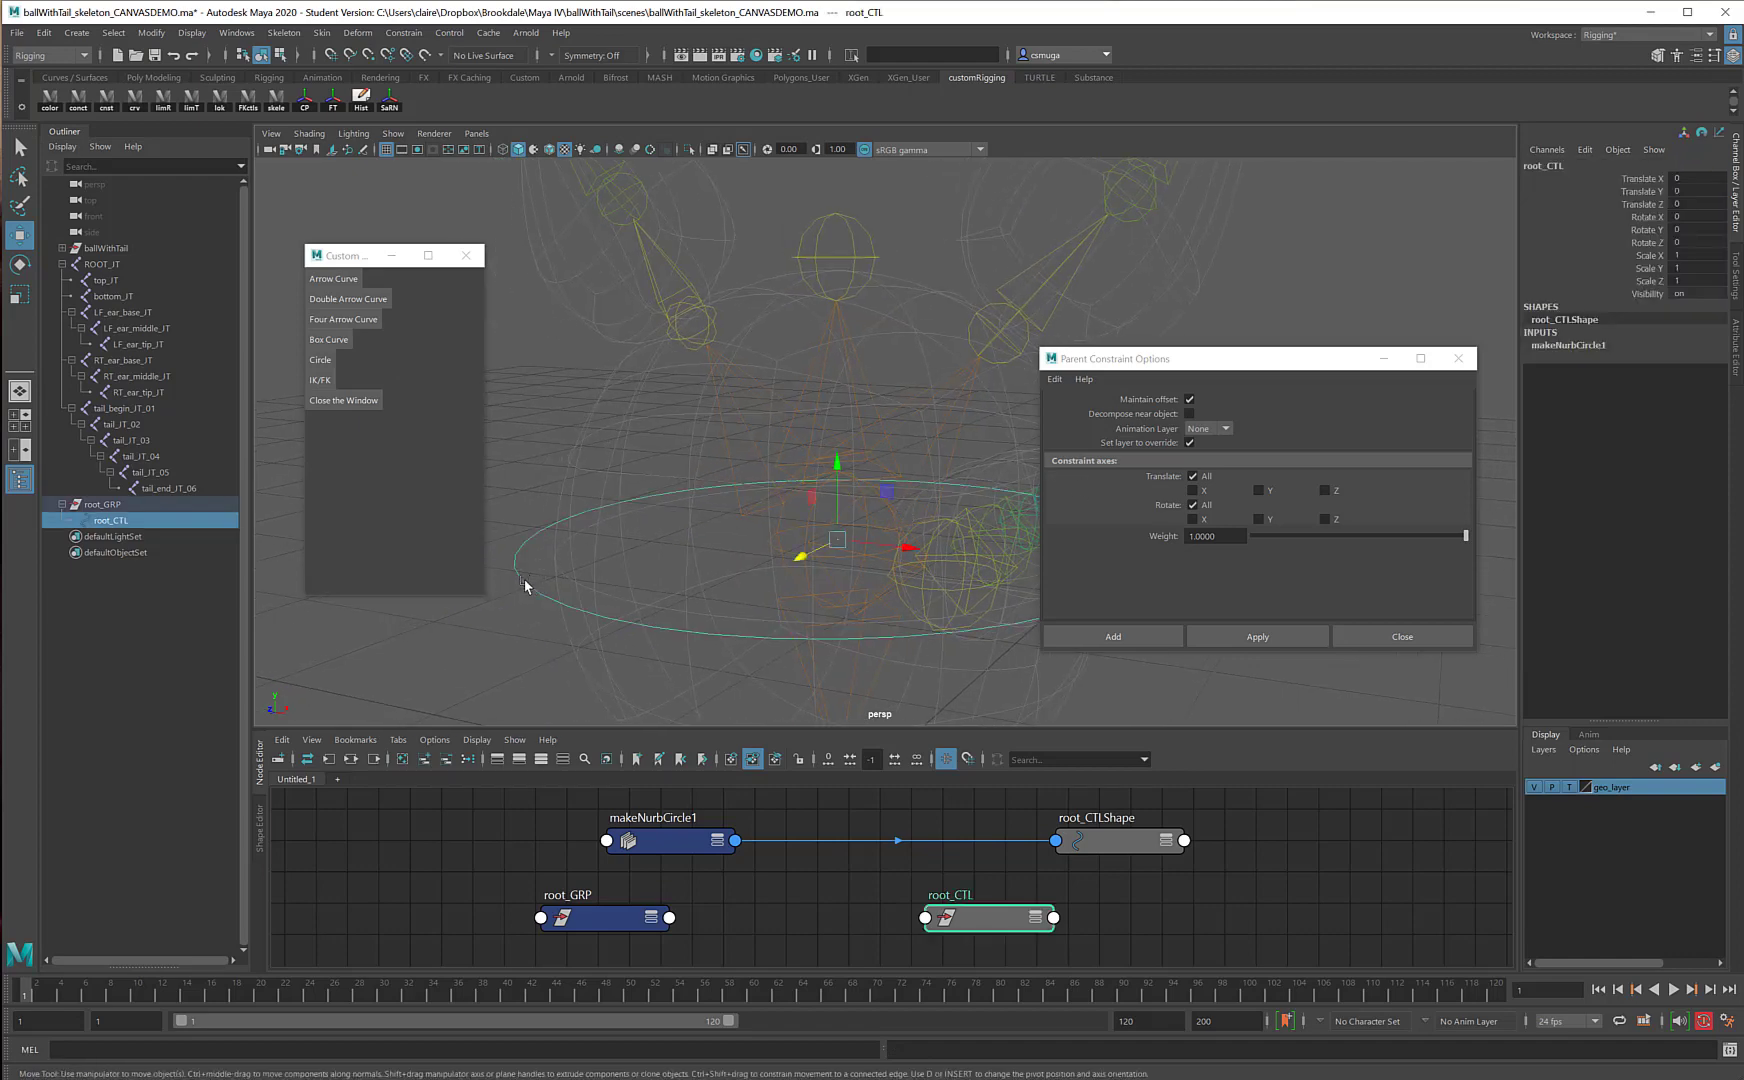
left_click(782, 543, "shift")
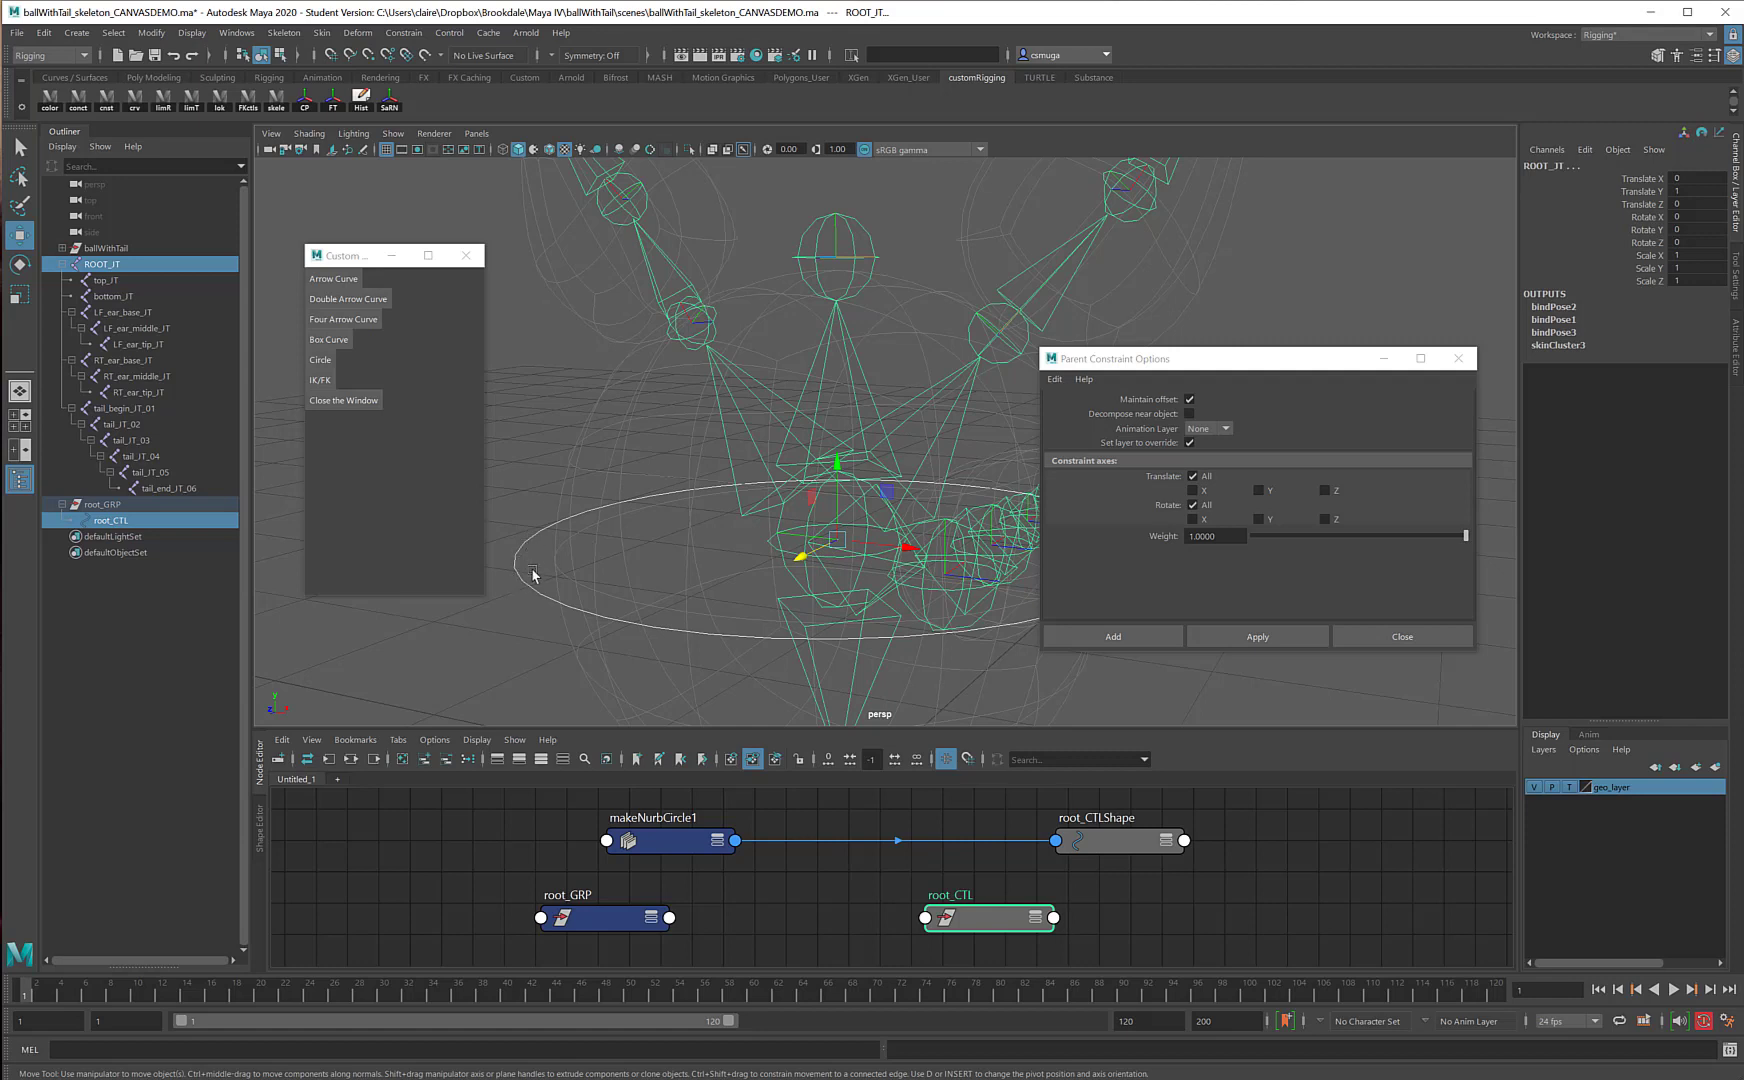
left_click(1271, 640)
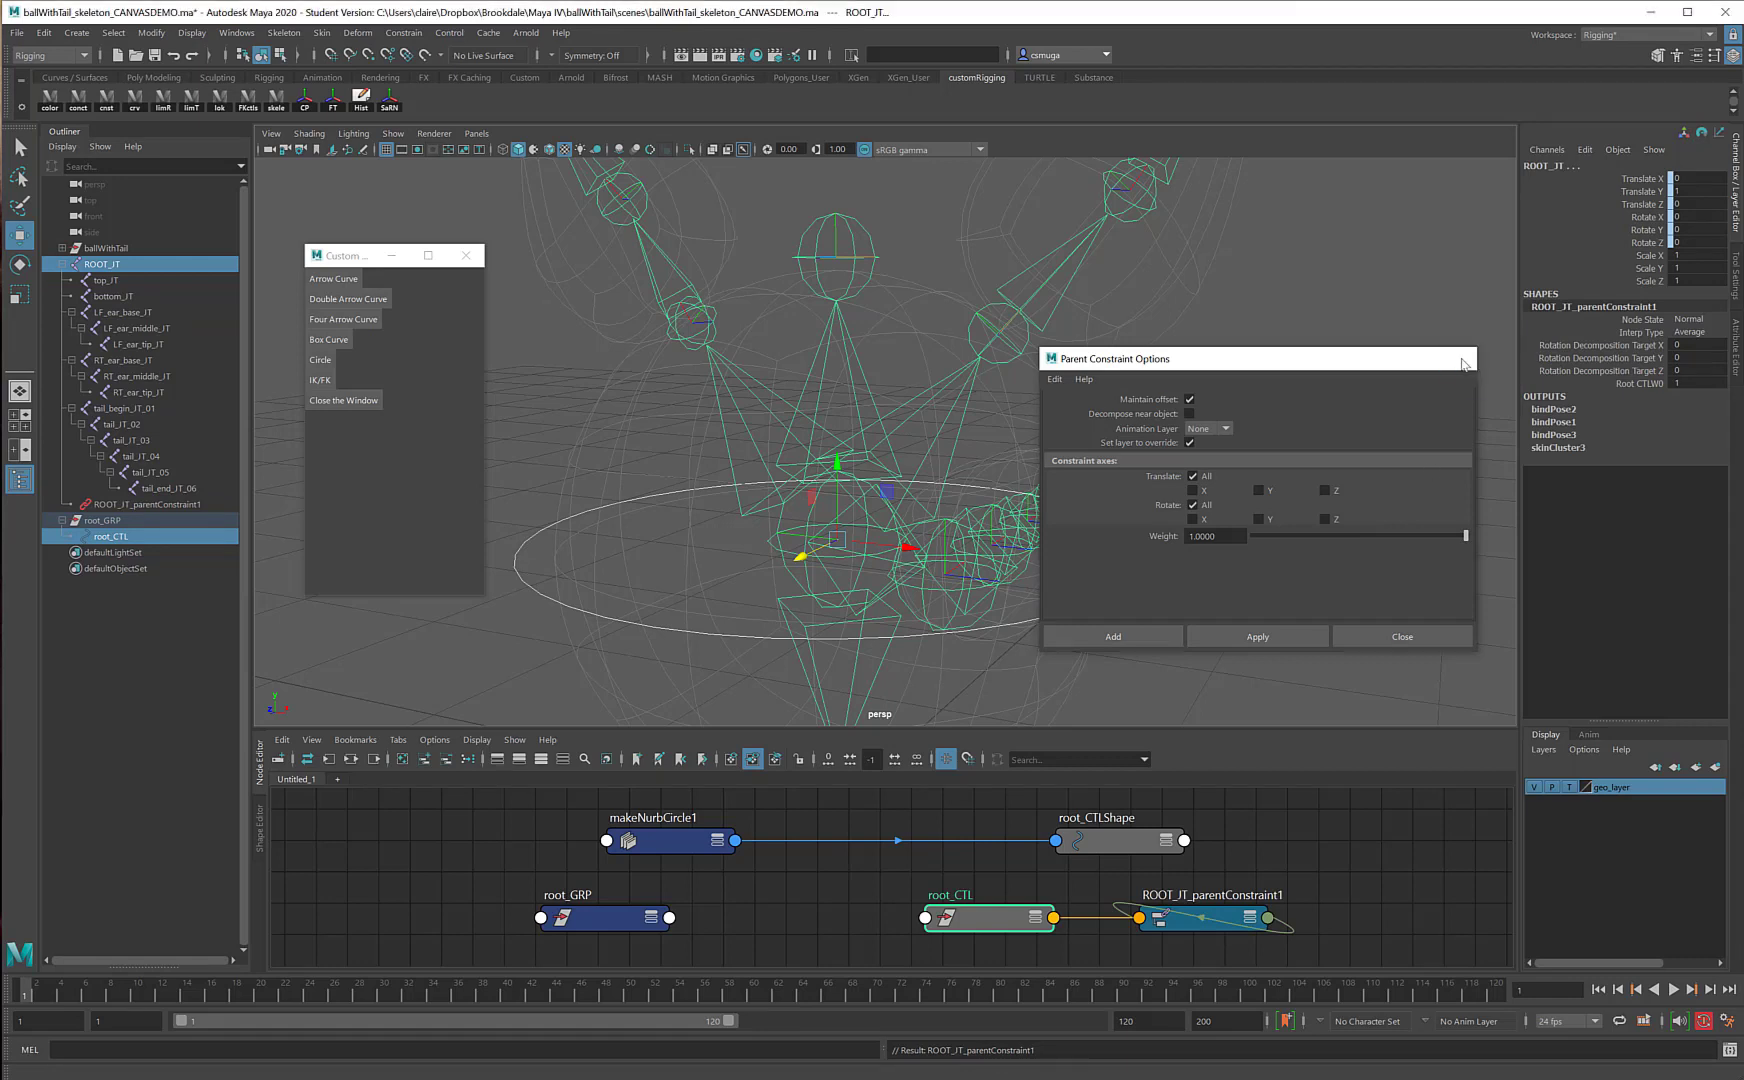
left_click(1459, 360)
- Test root_CTL by moving it along X and rotating it about 99° around X, undoing both transformations
left_click(109, 540)
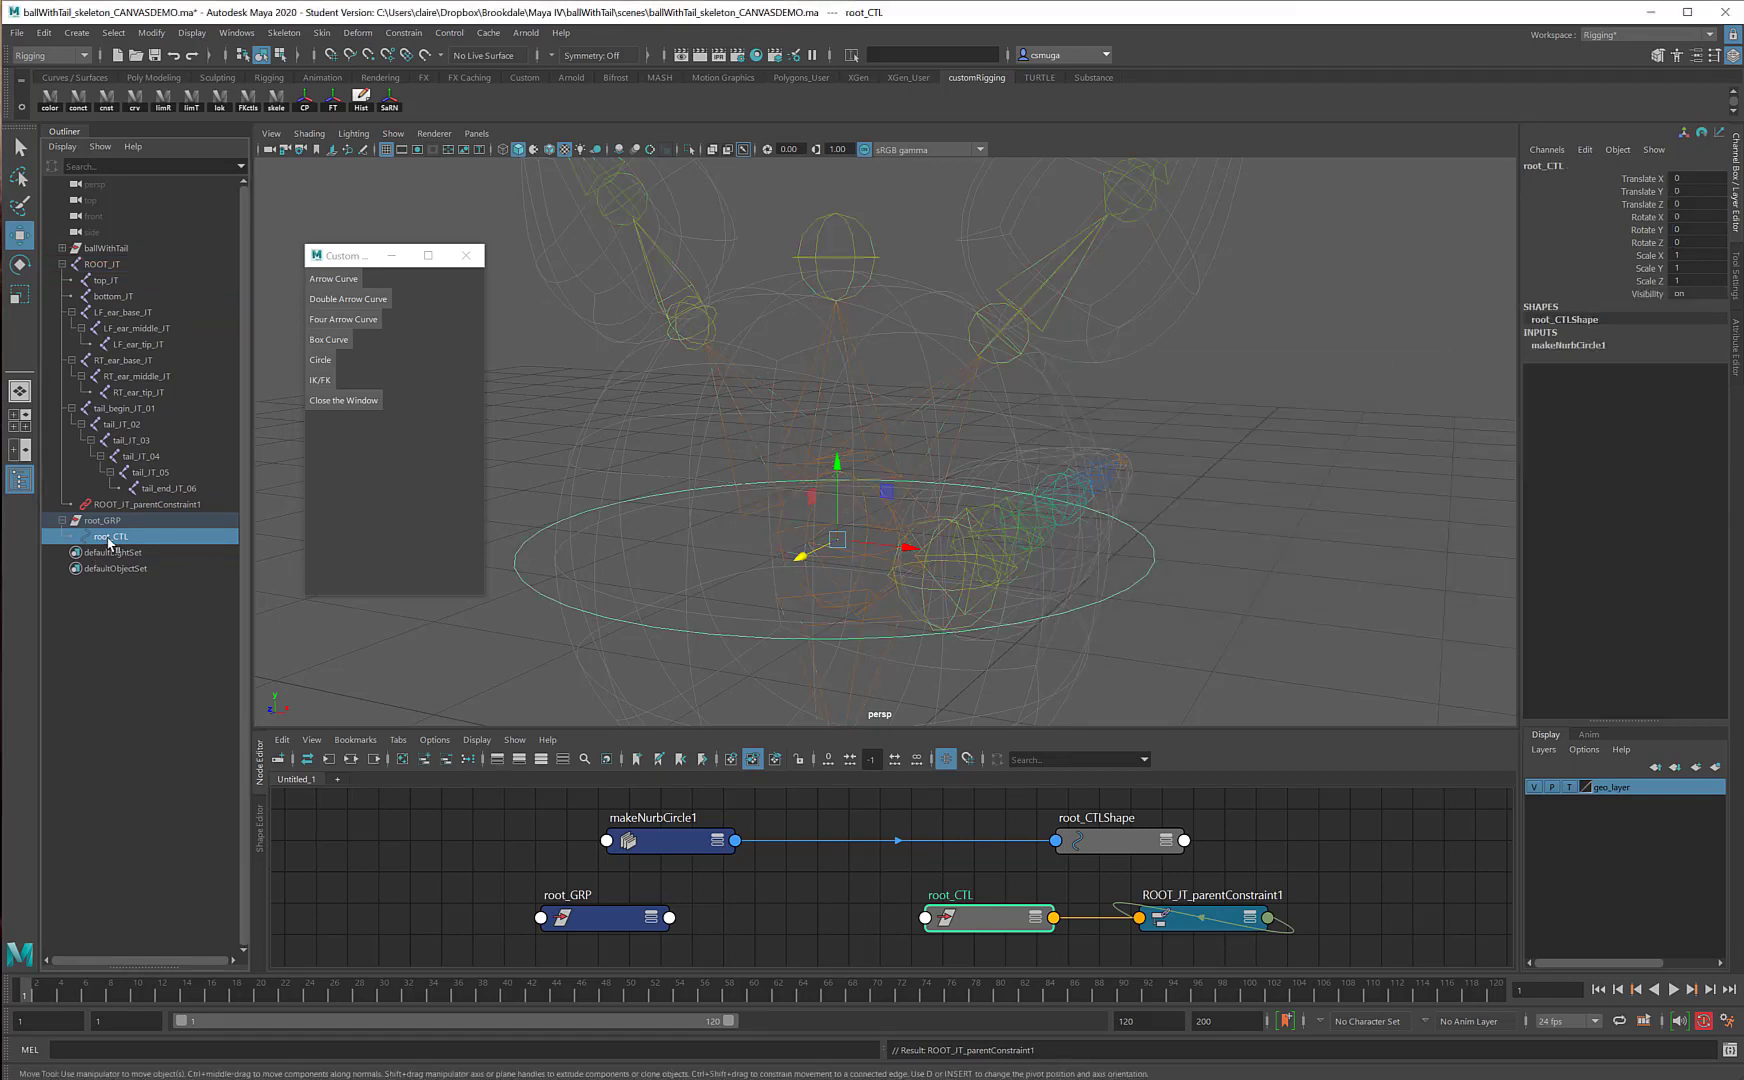
scroll(903, 572, "down", 4)
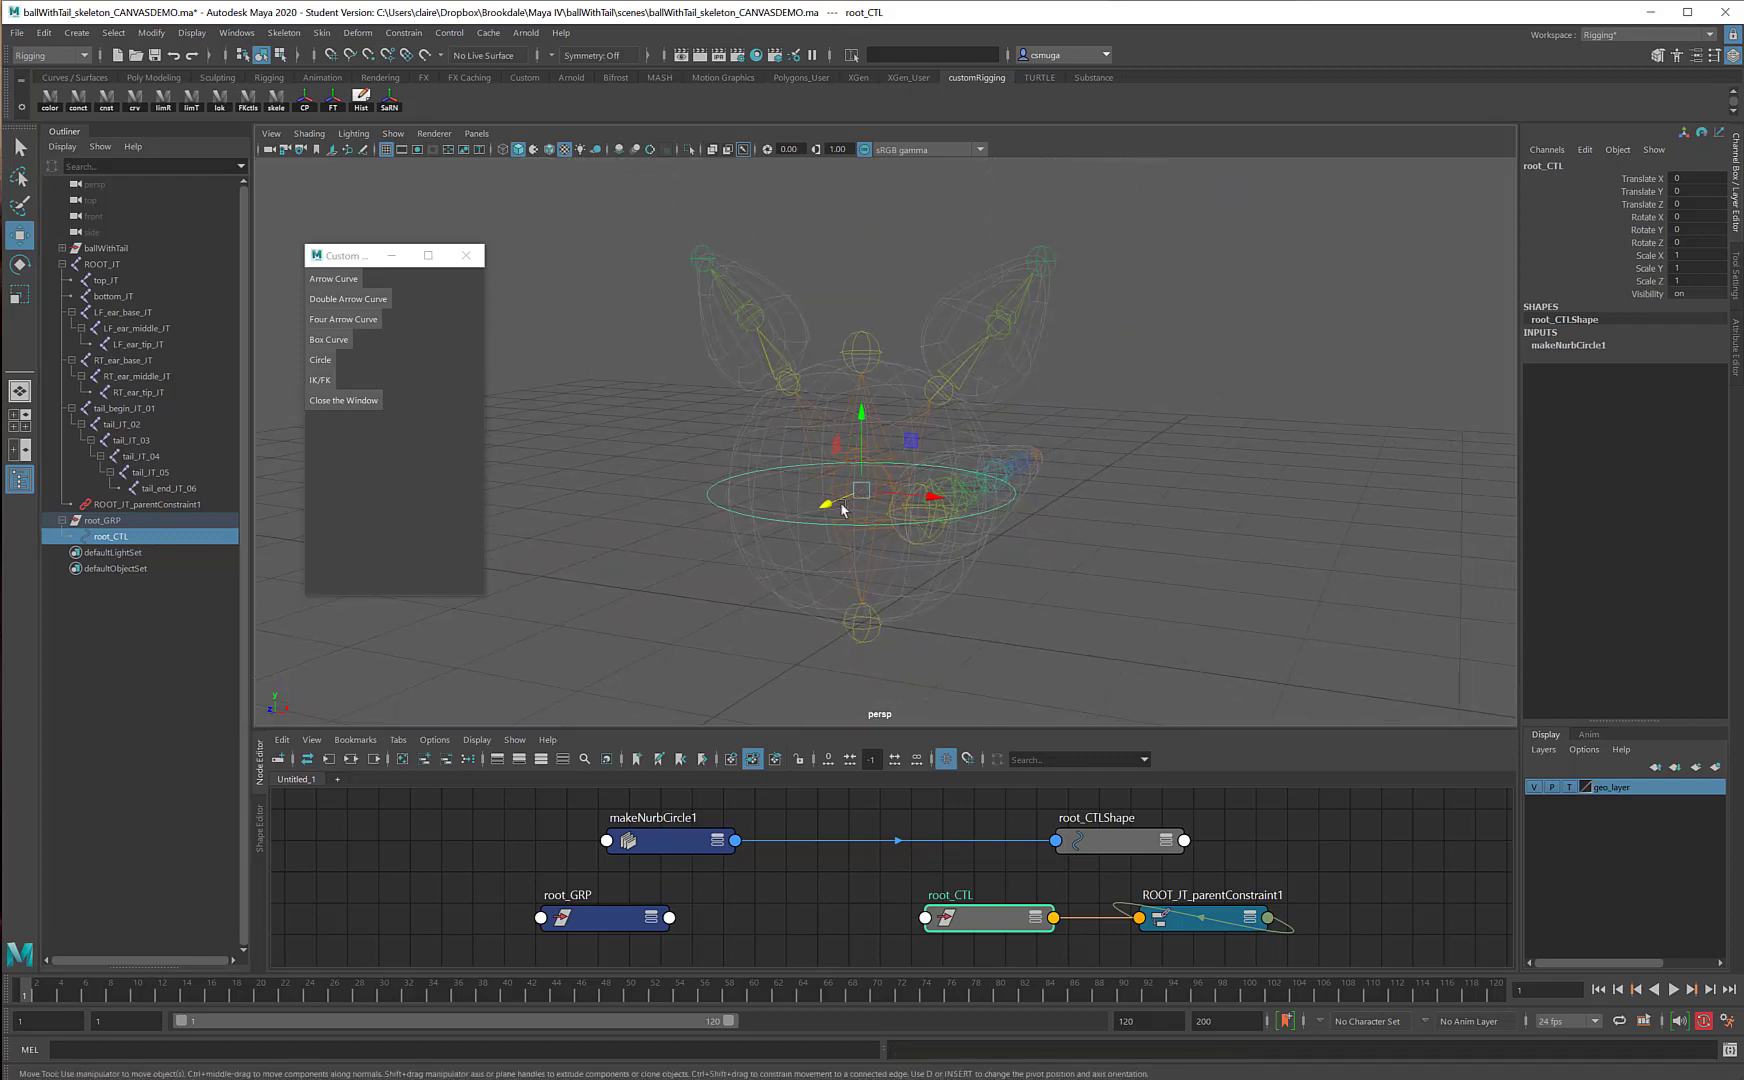
left_click_drag(934, 500, 1178, 498)
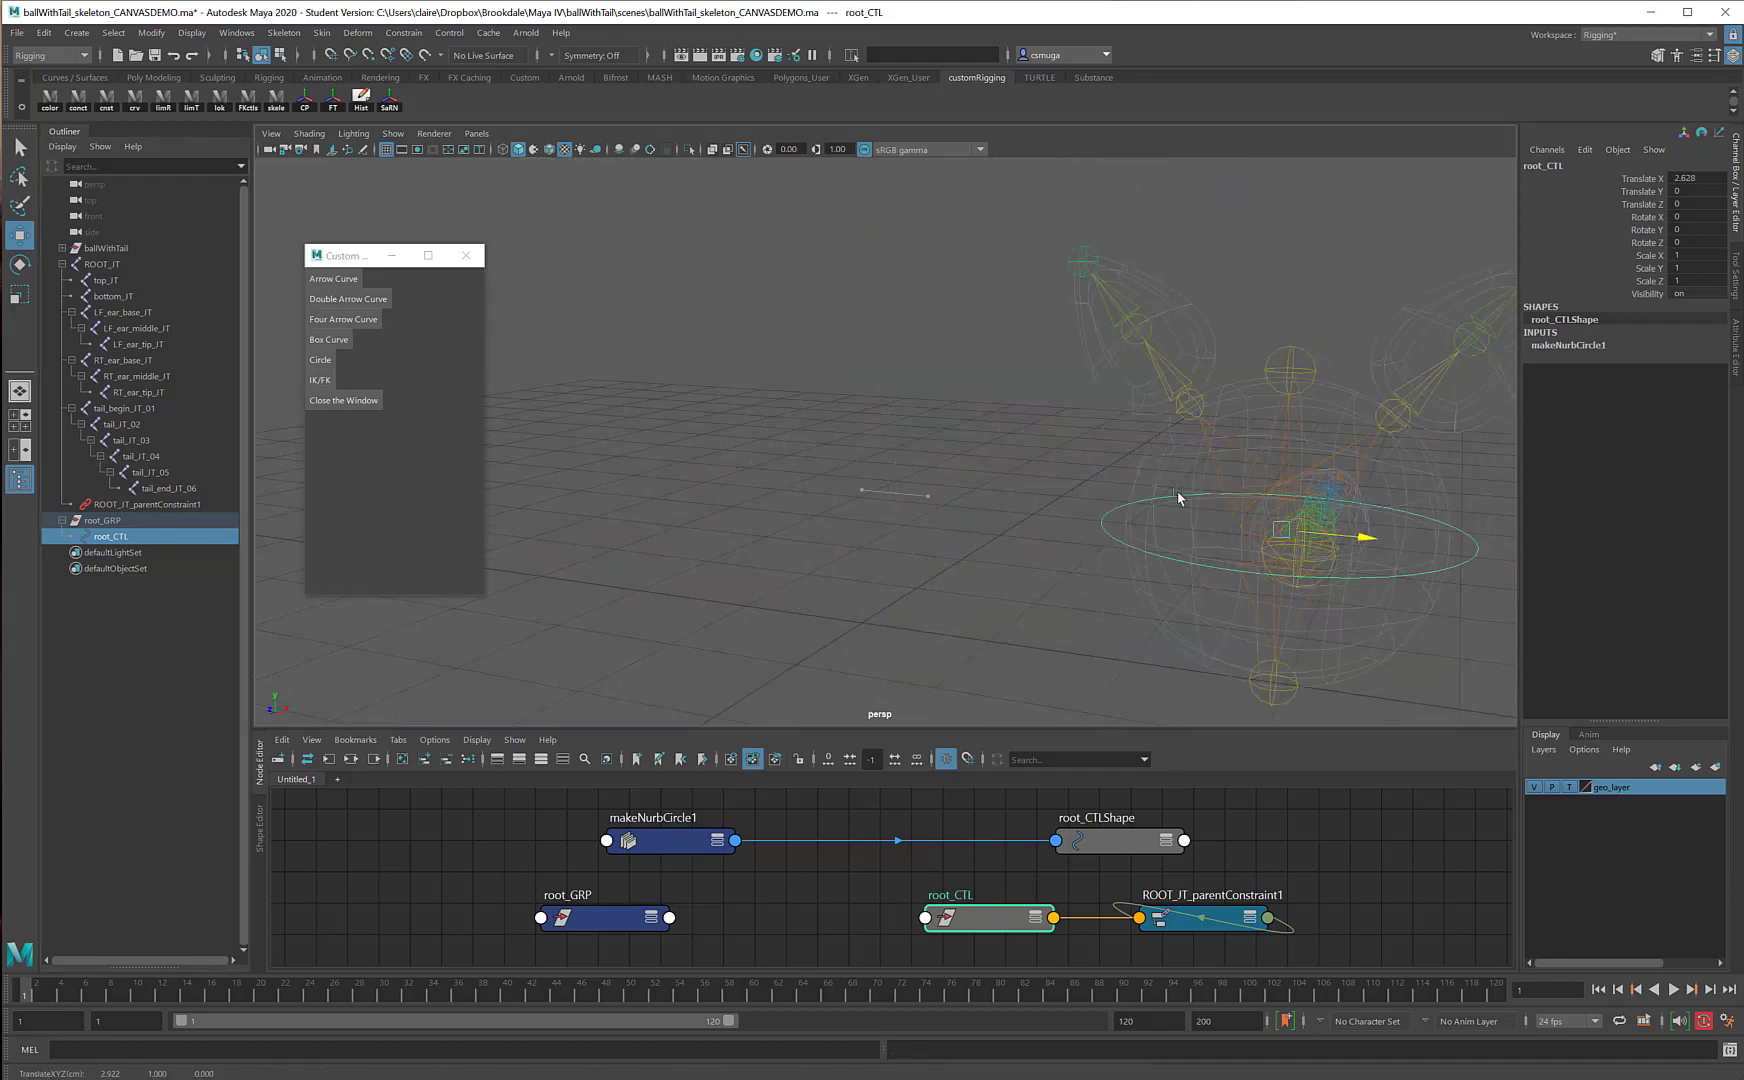
key("ctrl+z")
key("ctrl+z")
key("e")
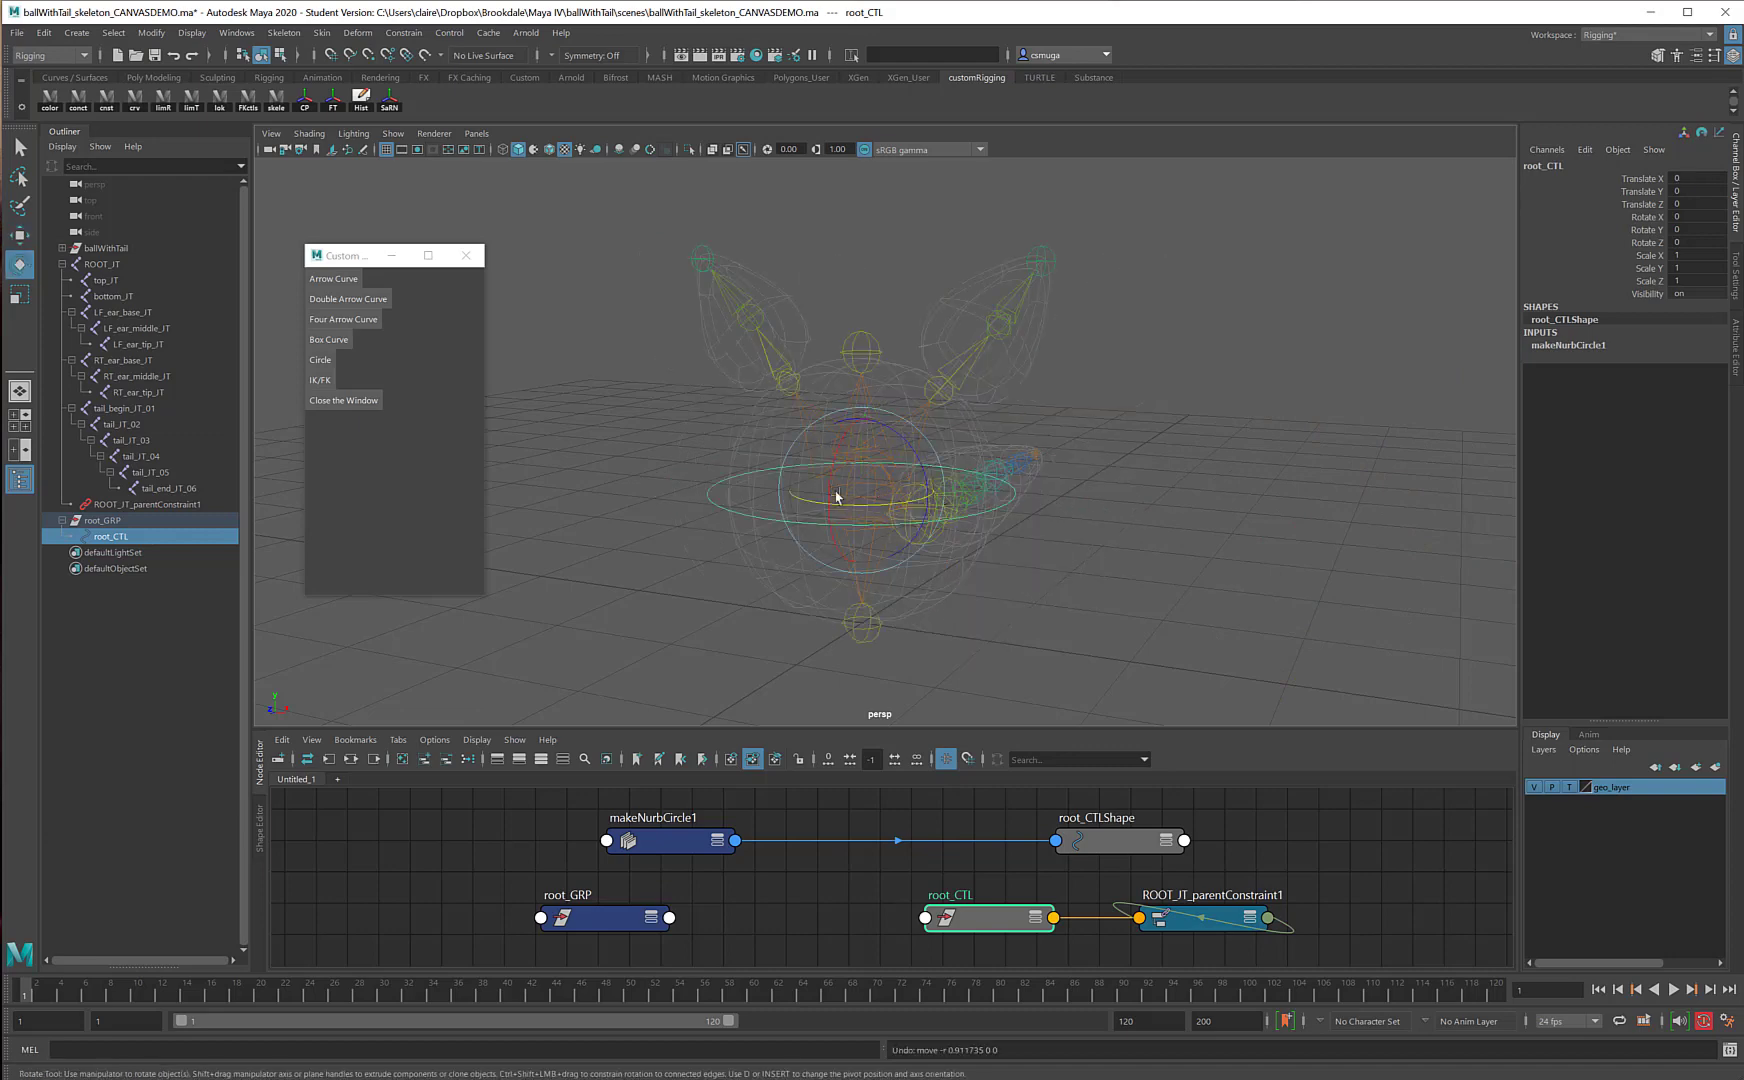
left_click_drag(837, 454, 810, 546)
key("ctrl+z")
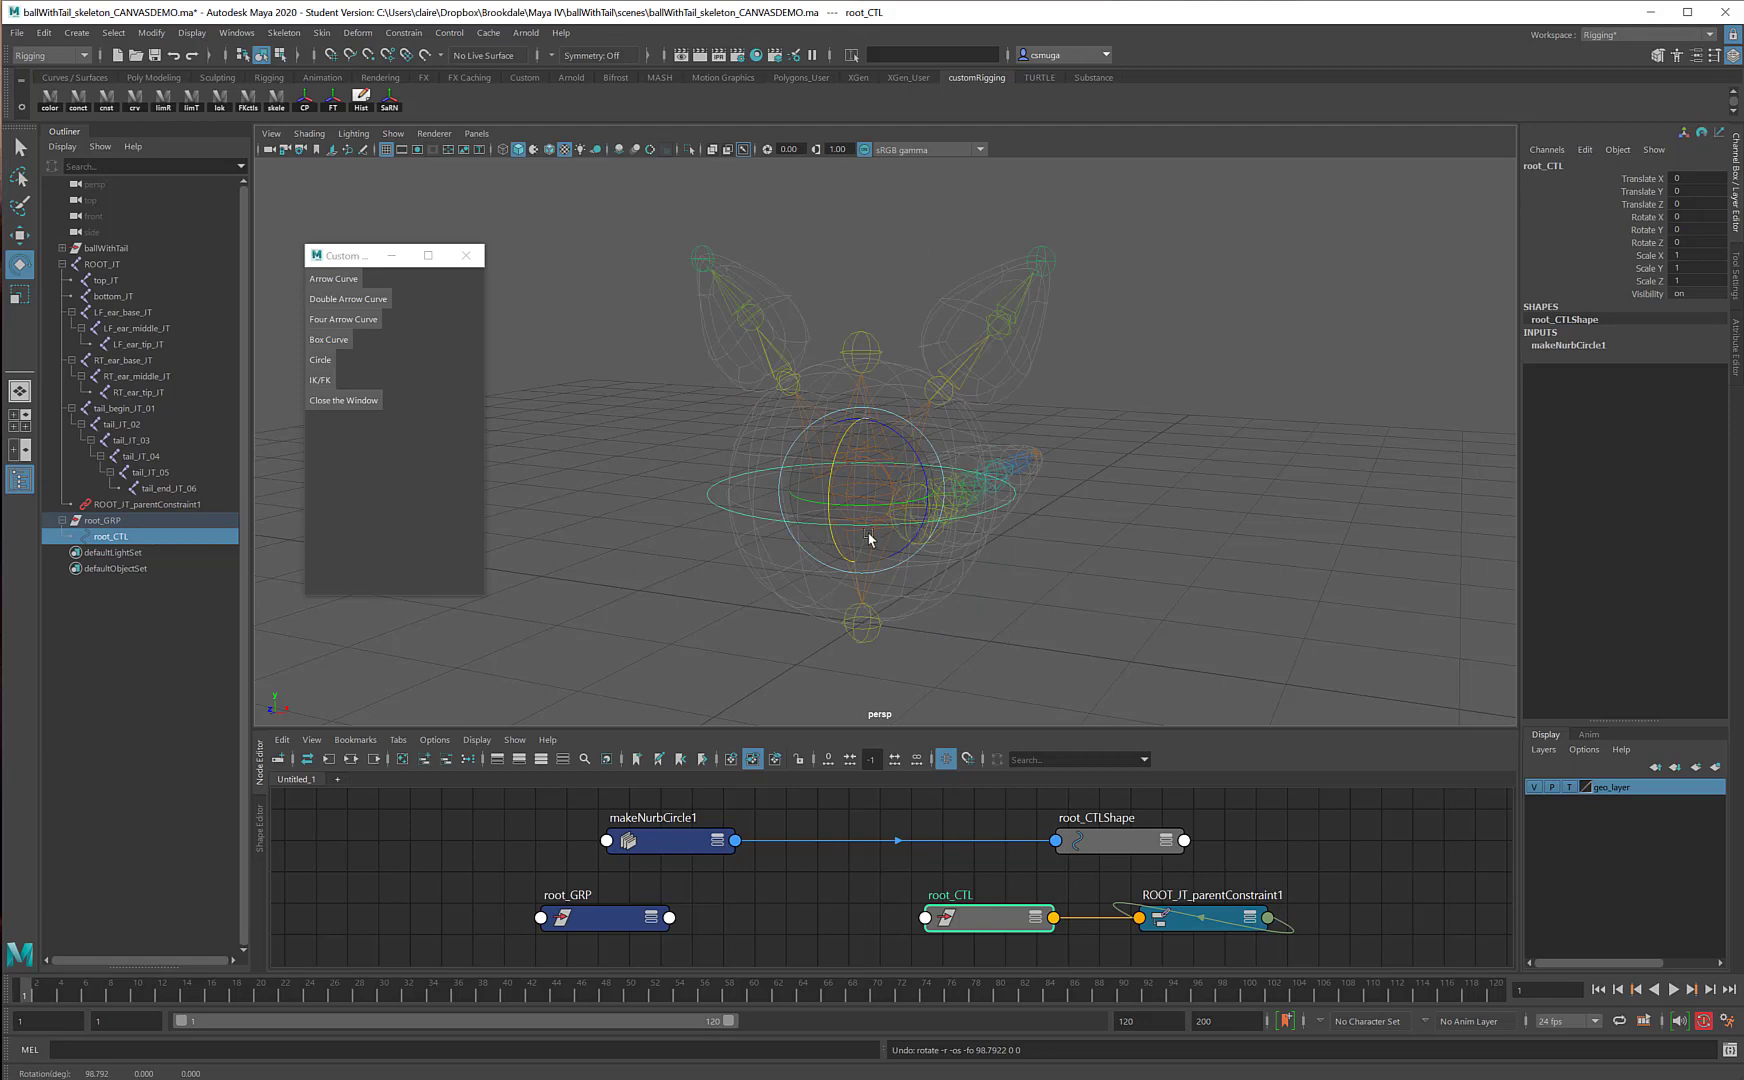
- Move root_CTL to about -3.43 in X and reset its Translate X to 0
key("w")
left_click_drag(946, 502, 519, 476)
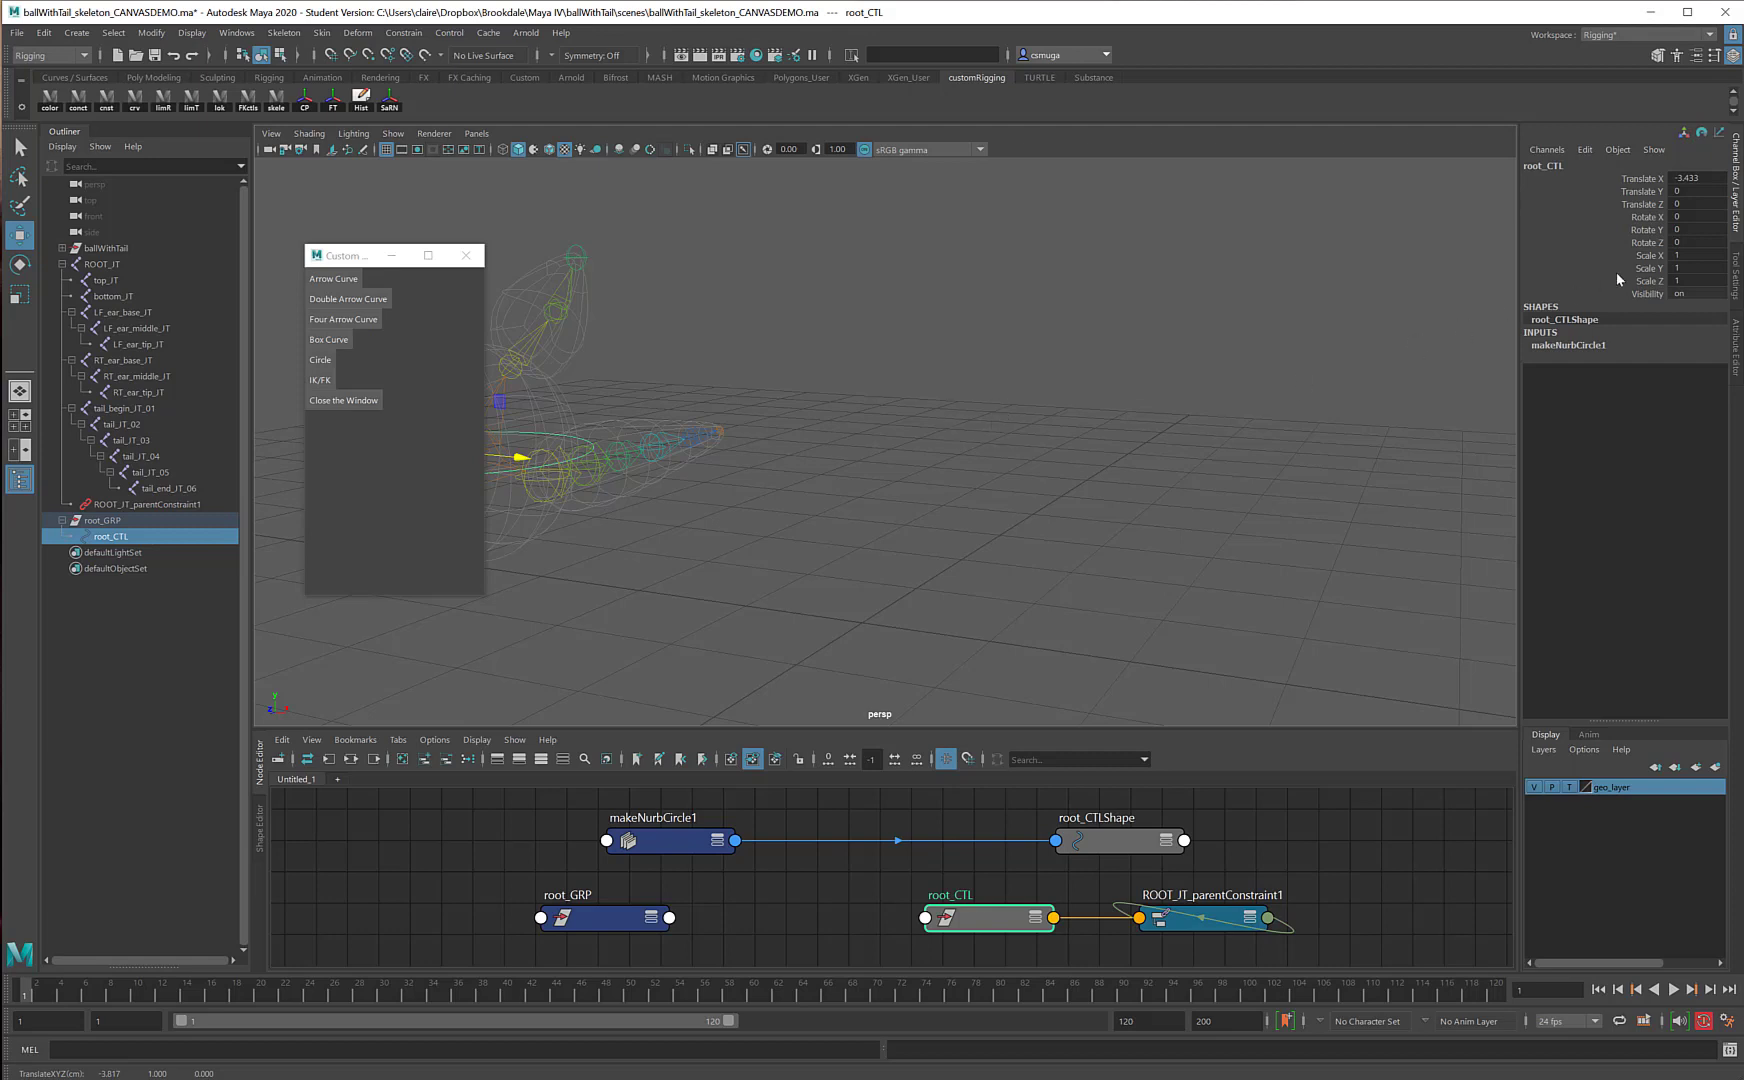
double_click(1703, 177)
type("0")
key("Return")
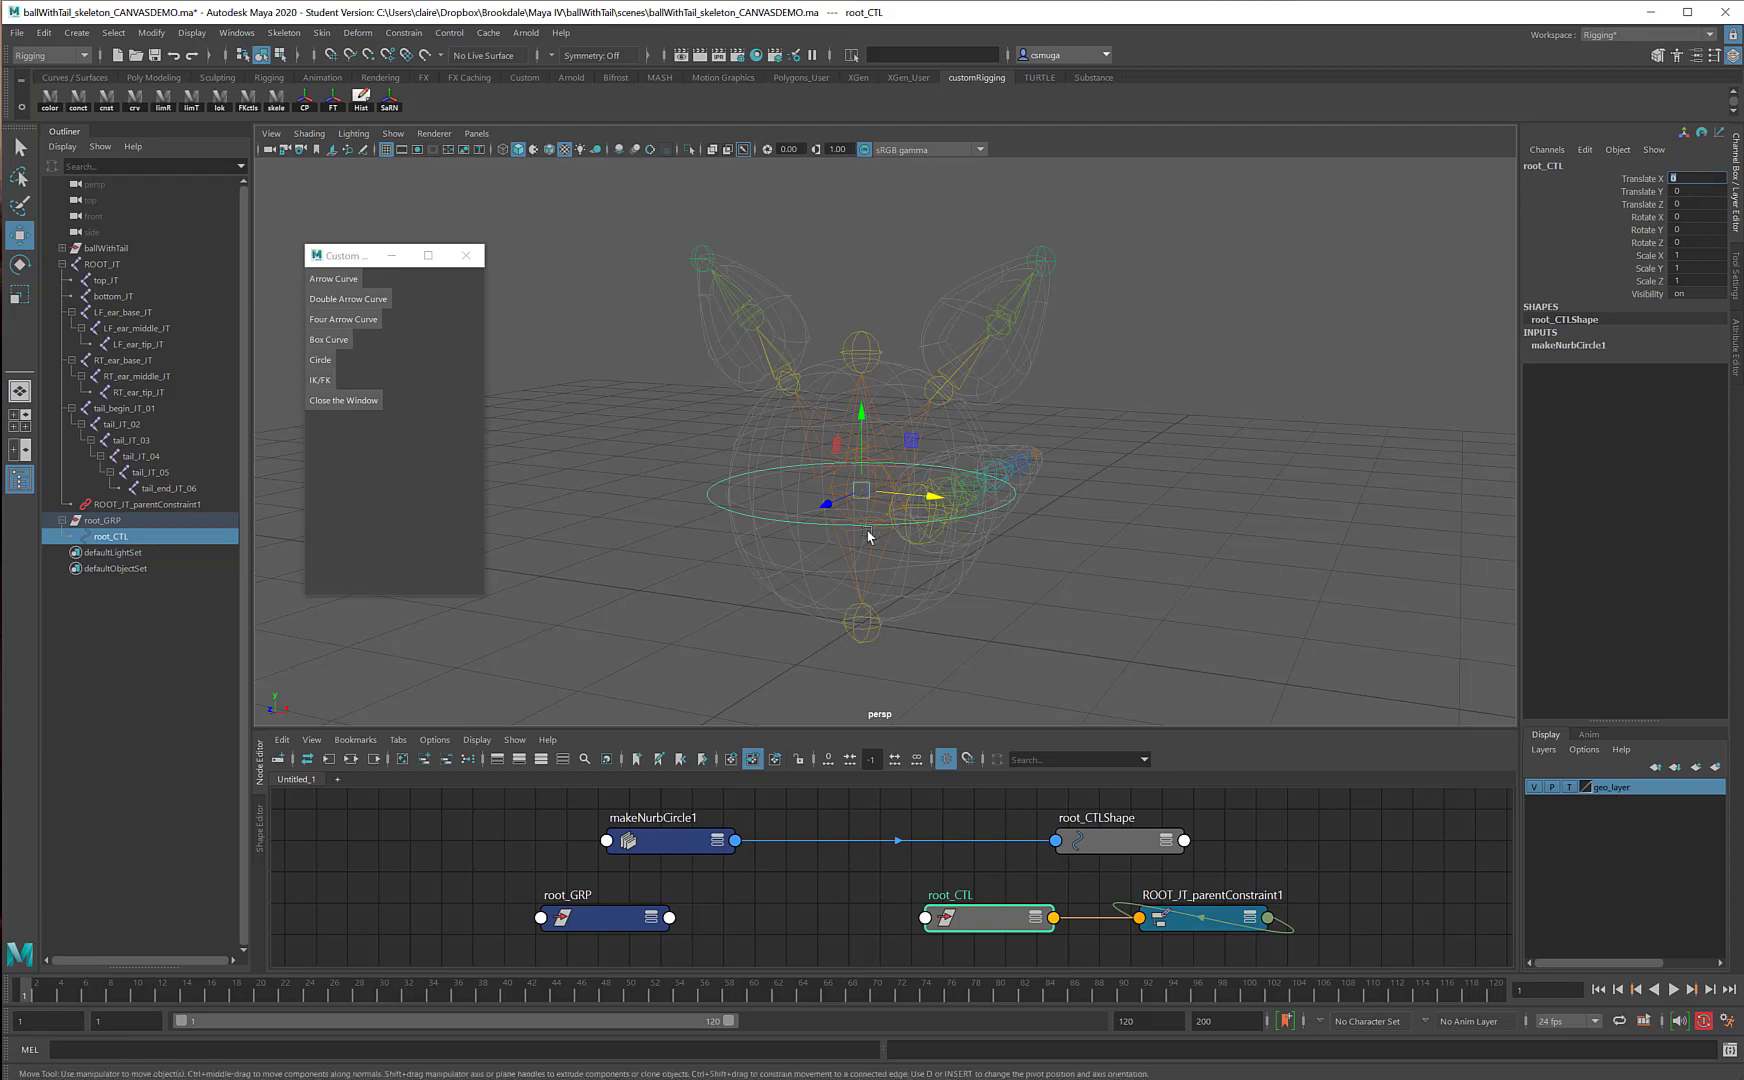
- Test scaling root_CTL uniformly by a factor of about 5.81 and undo the scaling
left_click(707, 497)
key("e")
key("r")
left_click_drag(862, 490, 1290, 520)
key("ctrl+z")
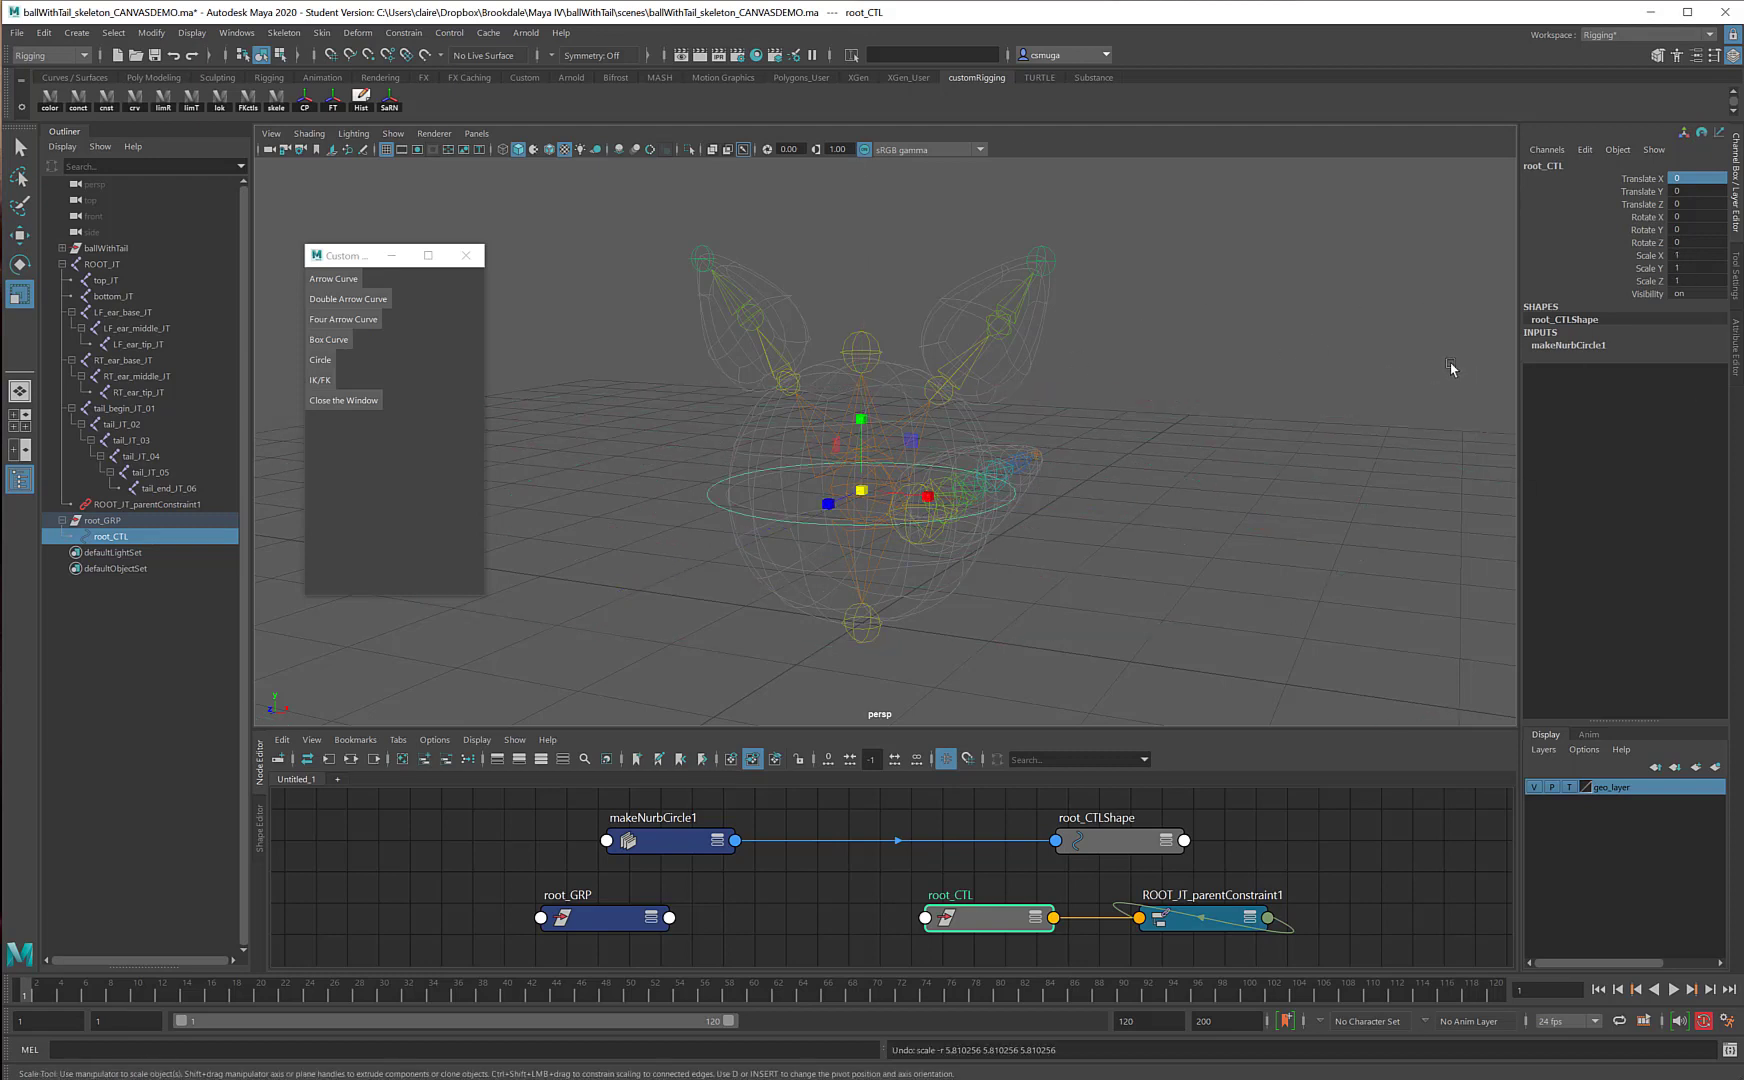
key("q")
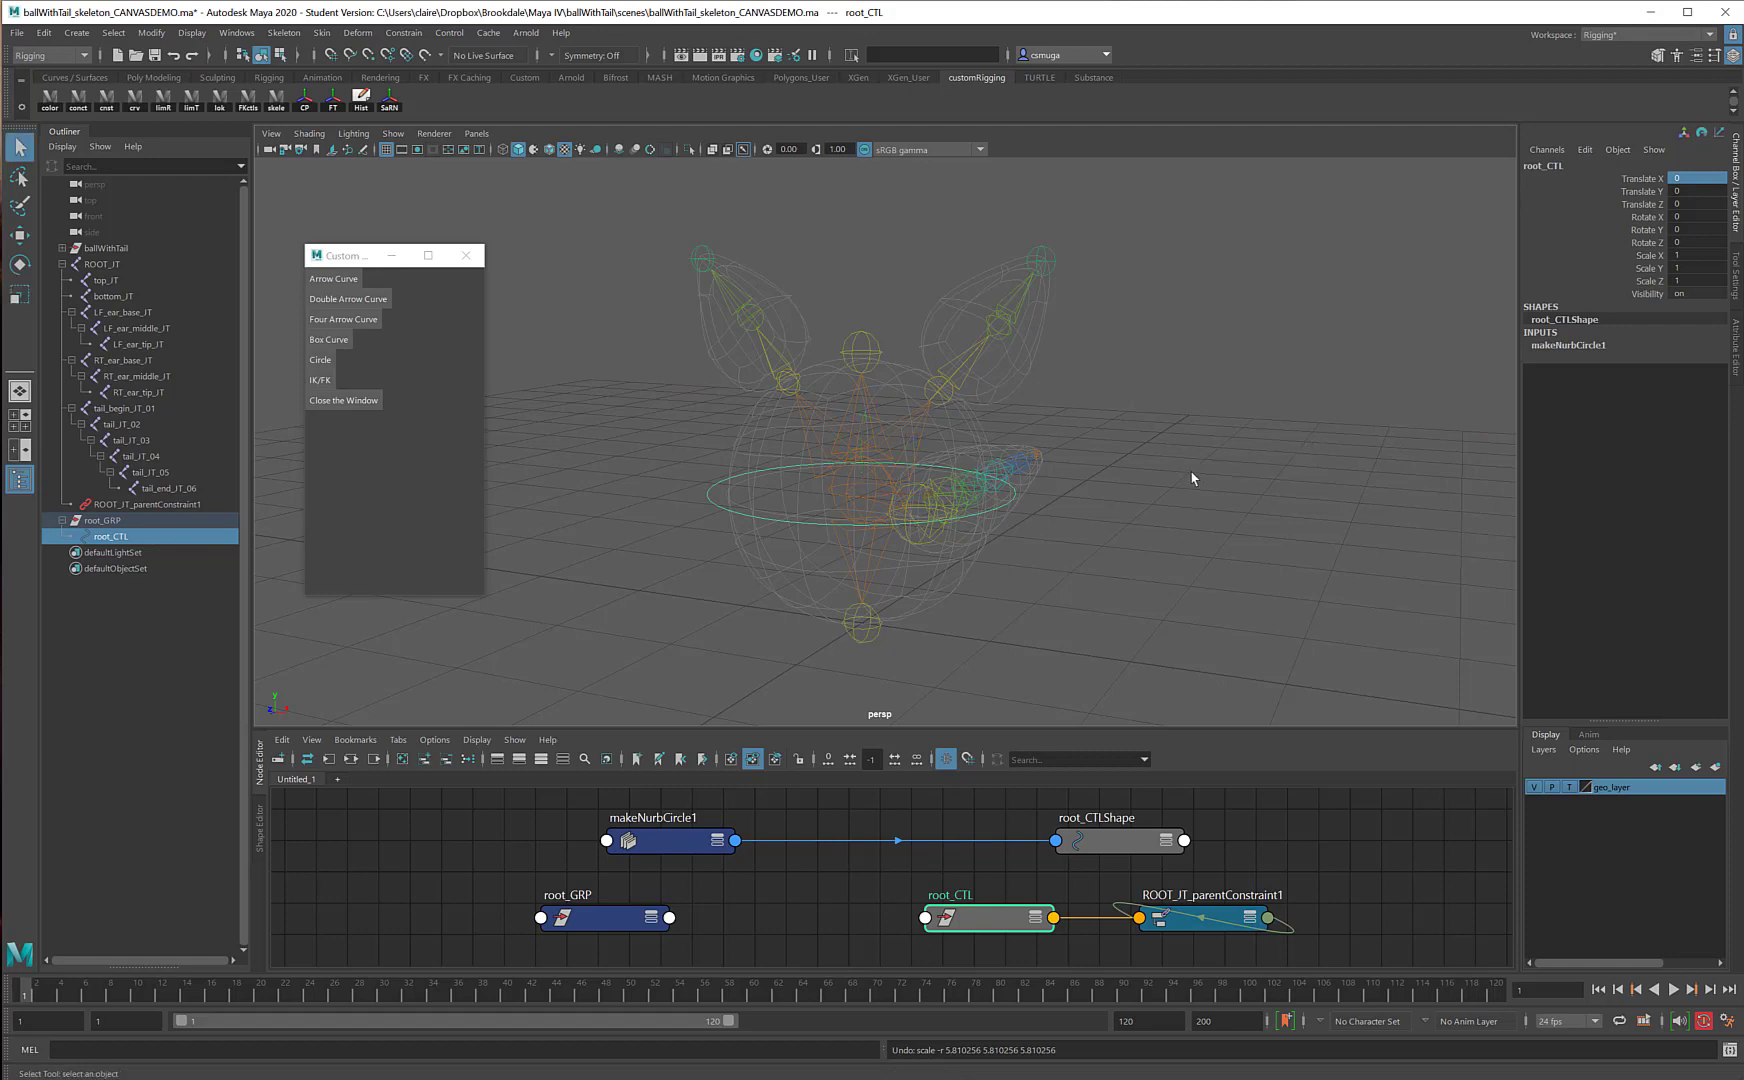
left_click(855, 498, "shift")
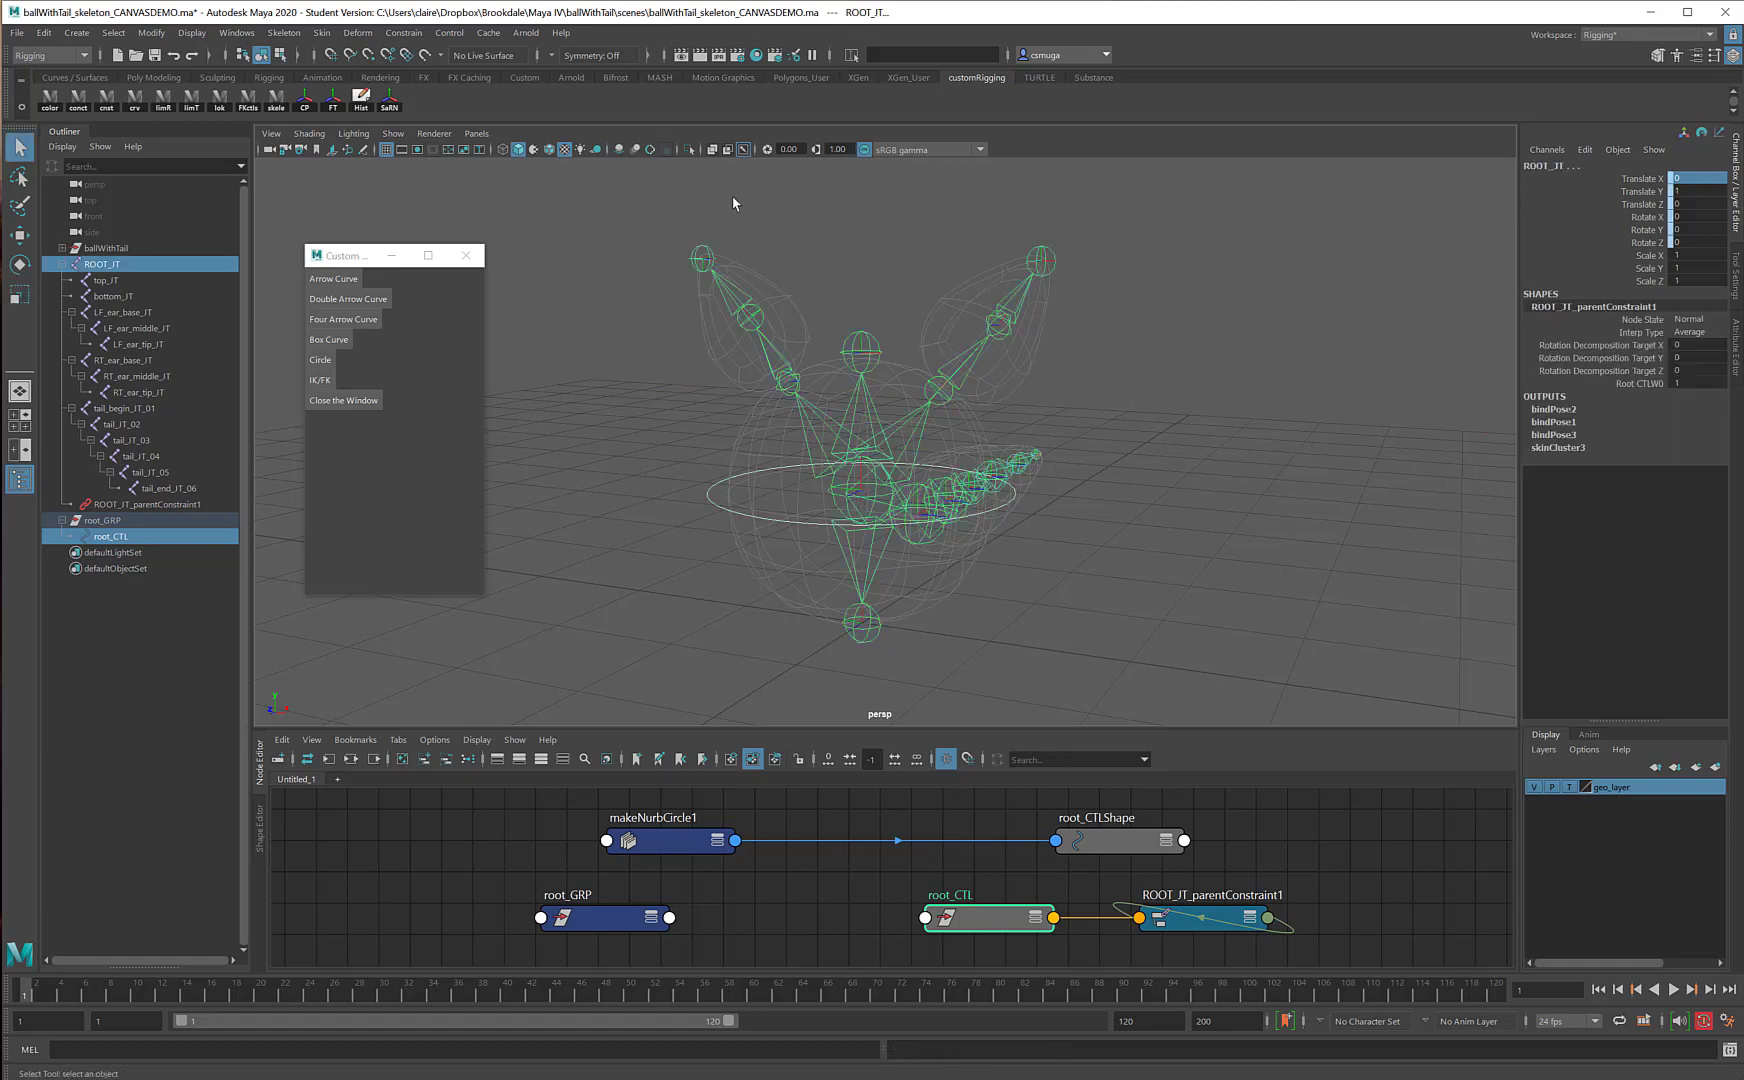
left_click(427, 37)
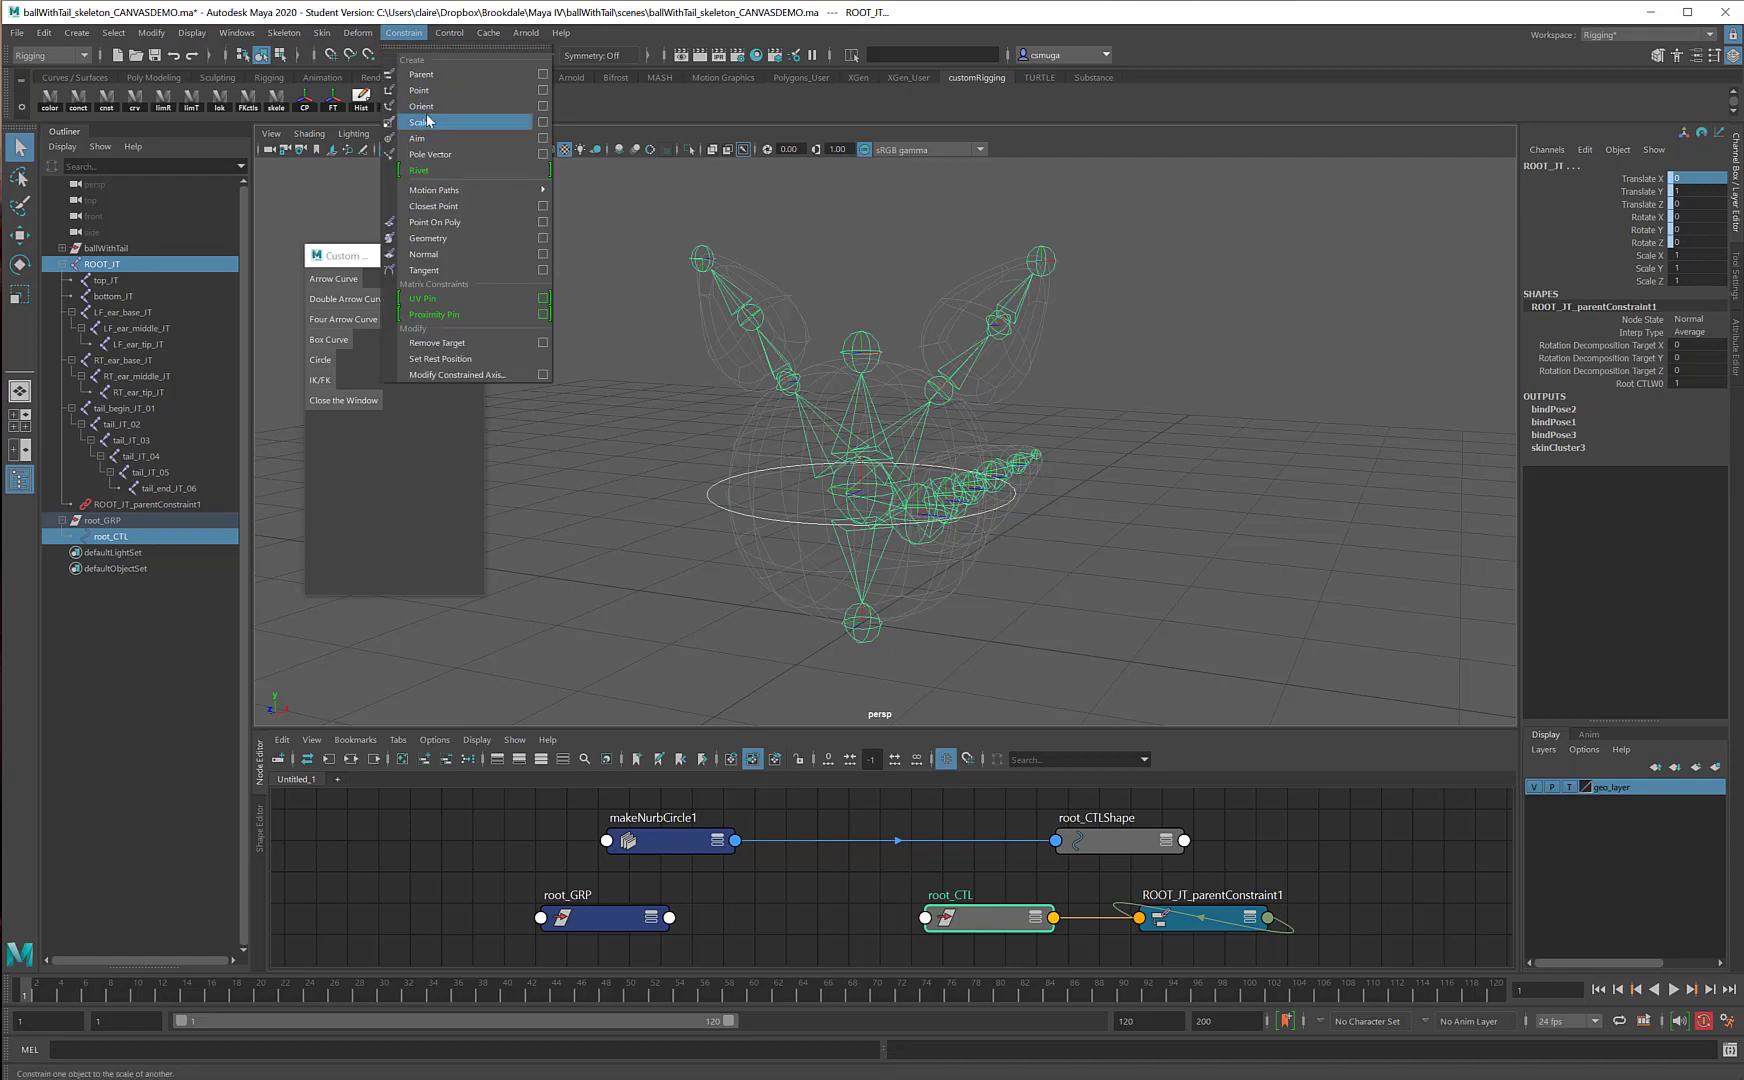
left_click(416, 38)
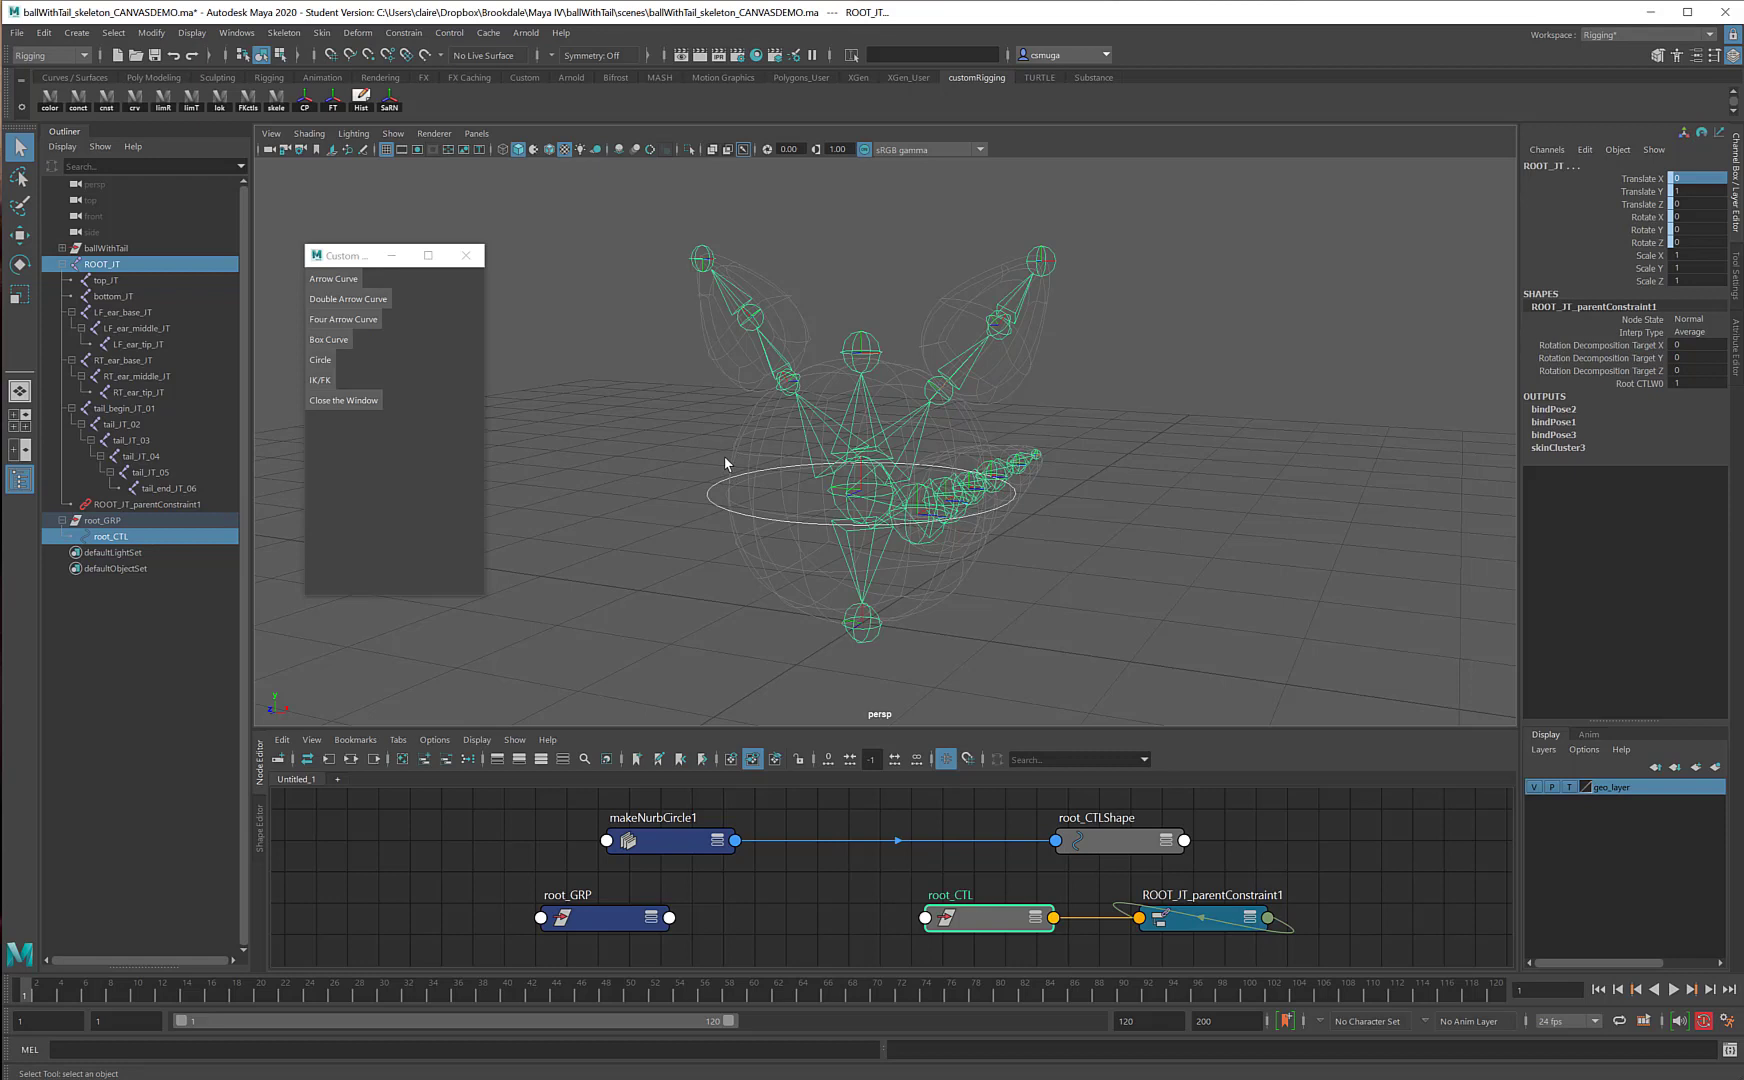
left_click(681, 470)
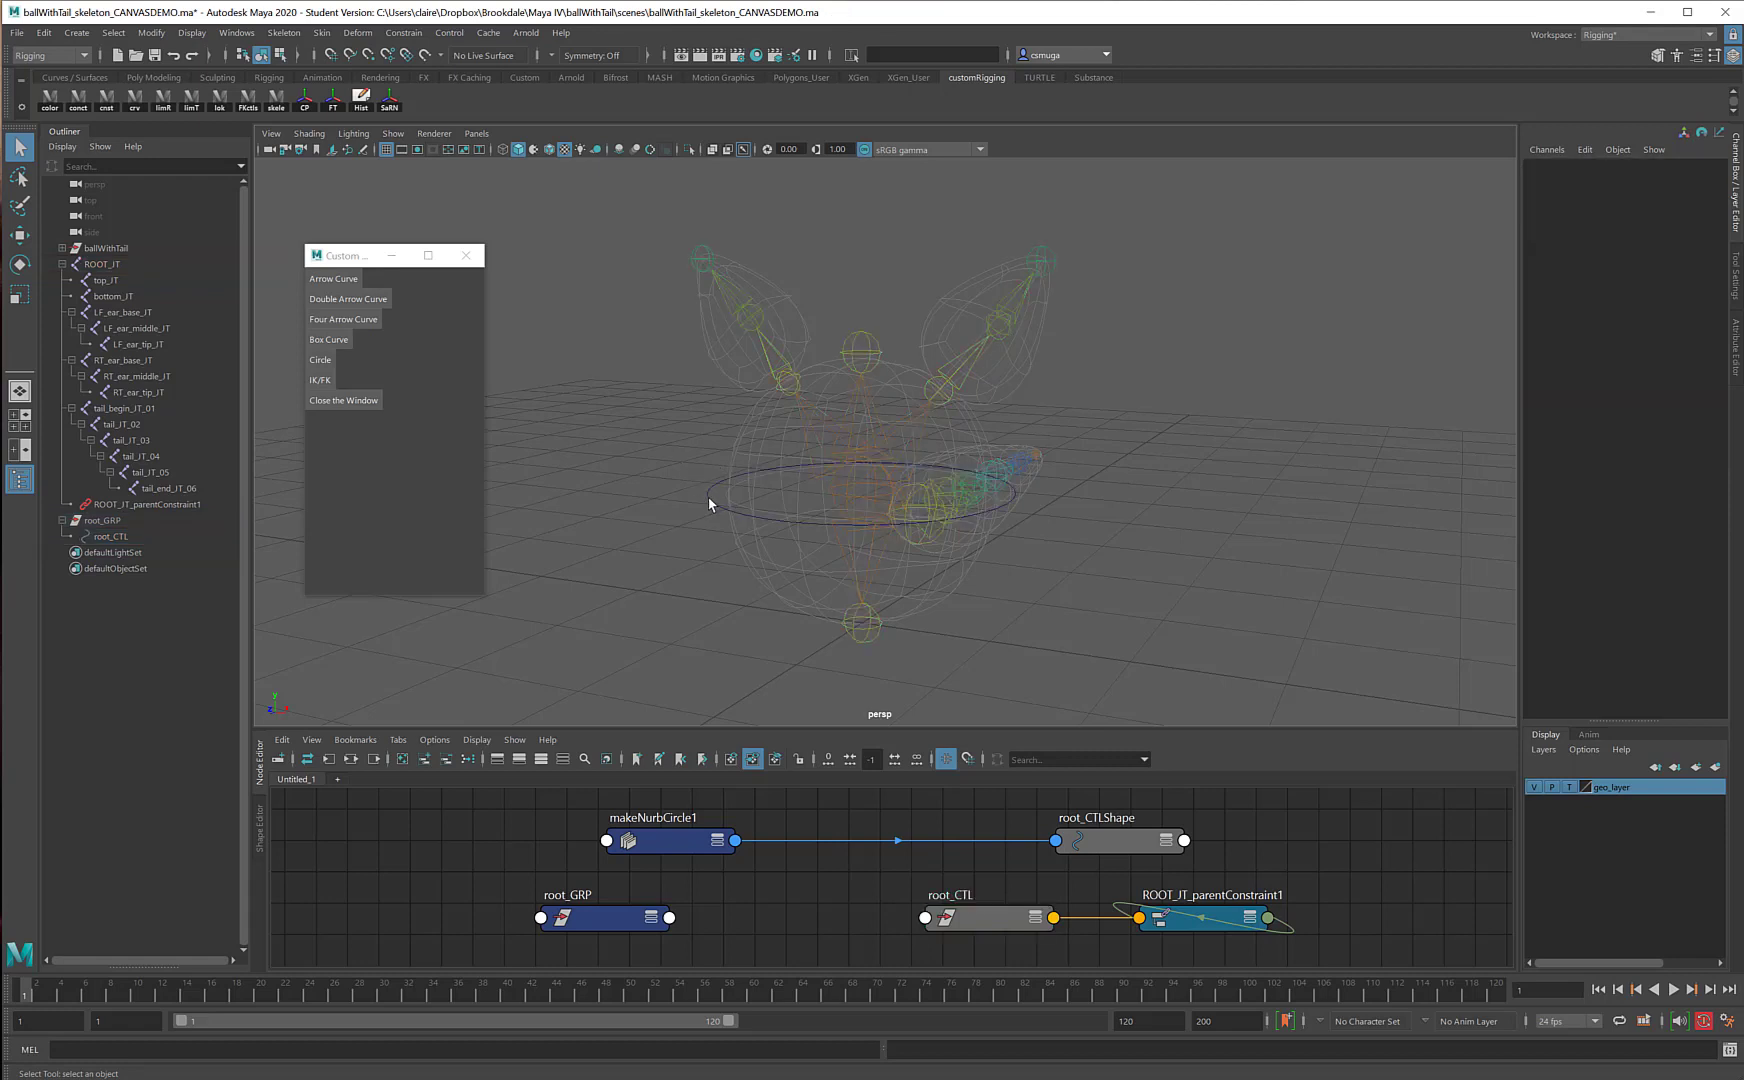
- Lock and hide the Scale X, Scale Y, Scale Z and Visibility channels of root_CTL, and clear the selection
left_click(709, 503)
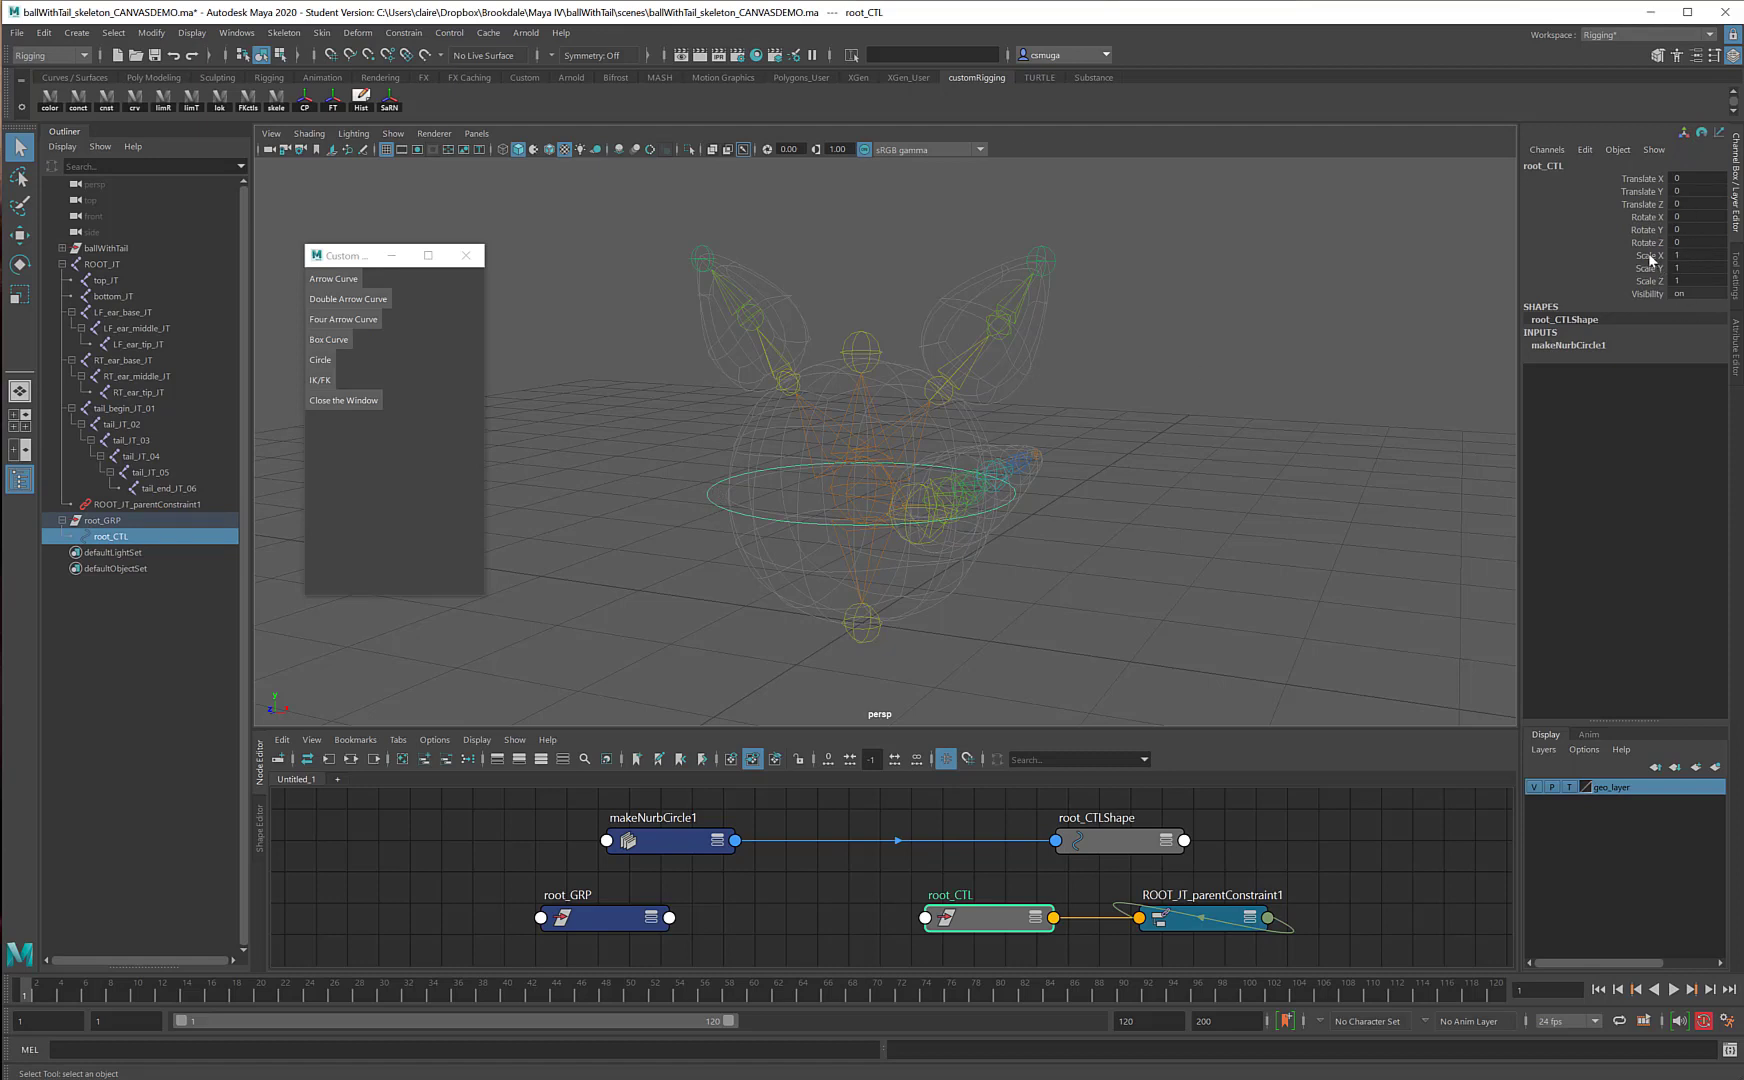
left_click_drag(1649, 259, 1655, 309)
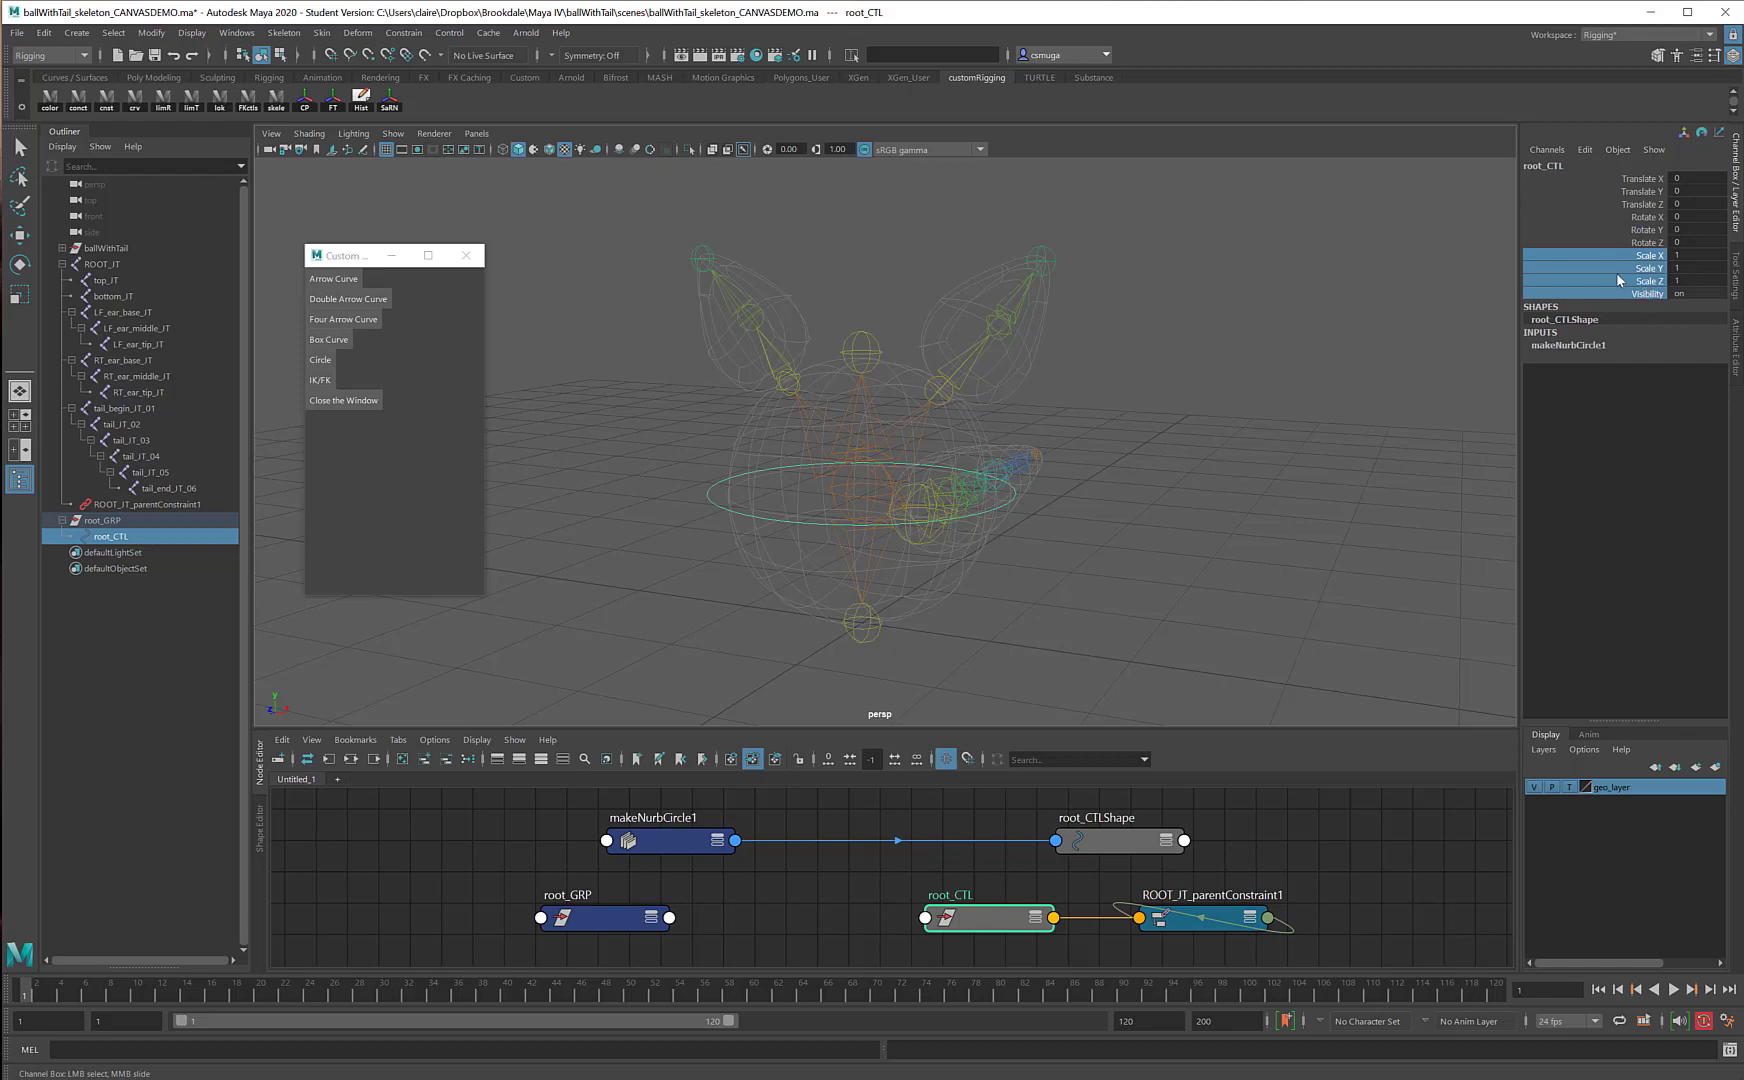
right_click(1613, 273)
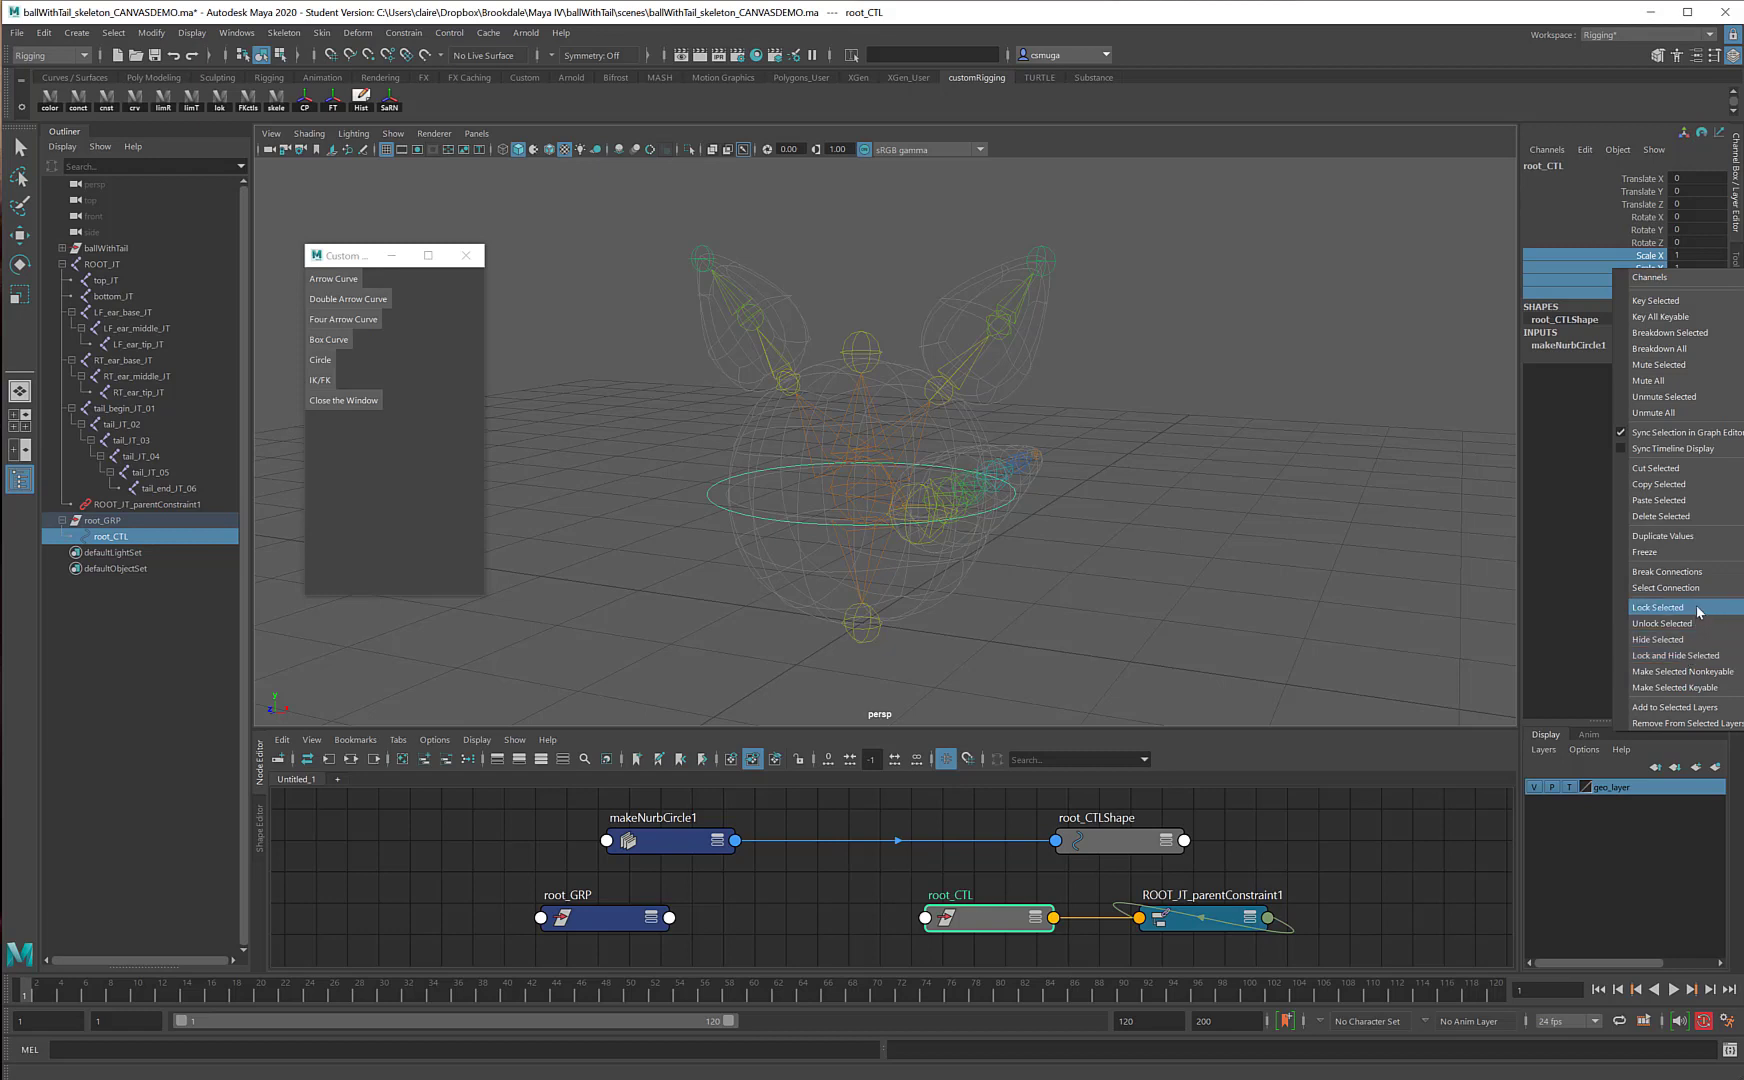
left_click(1689, 659)
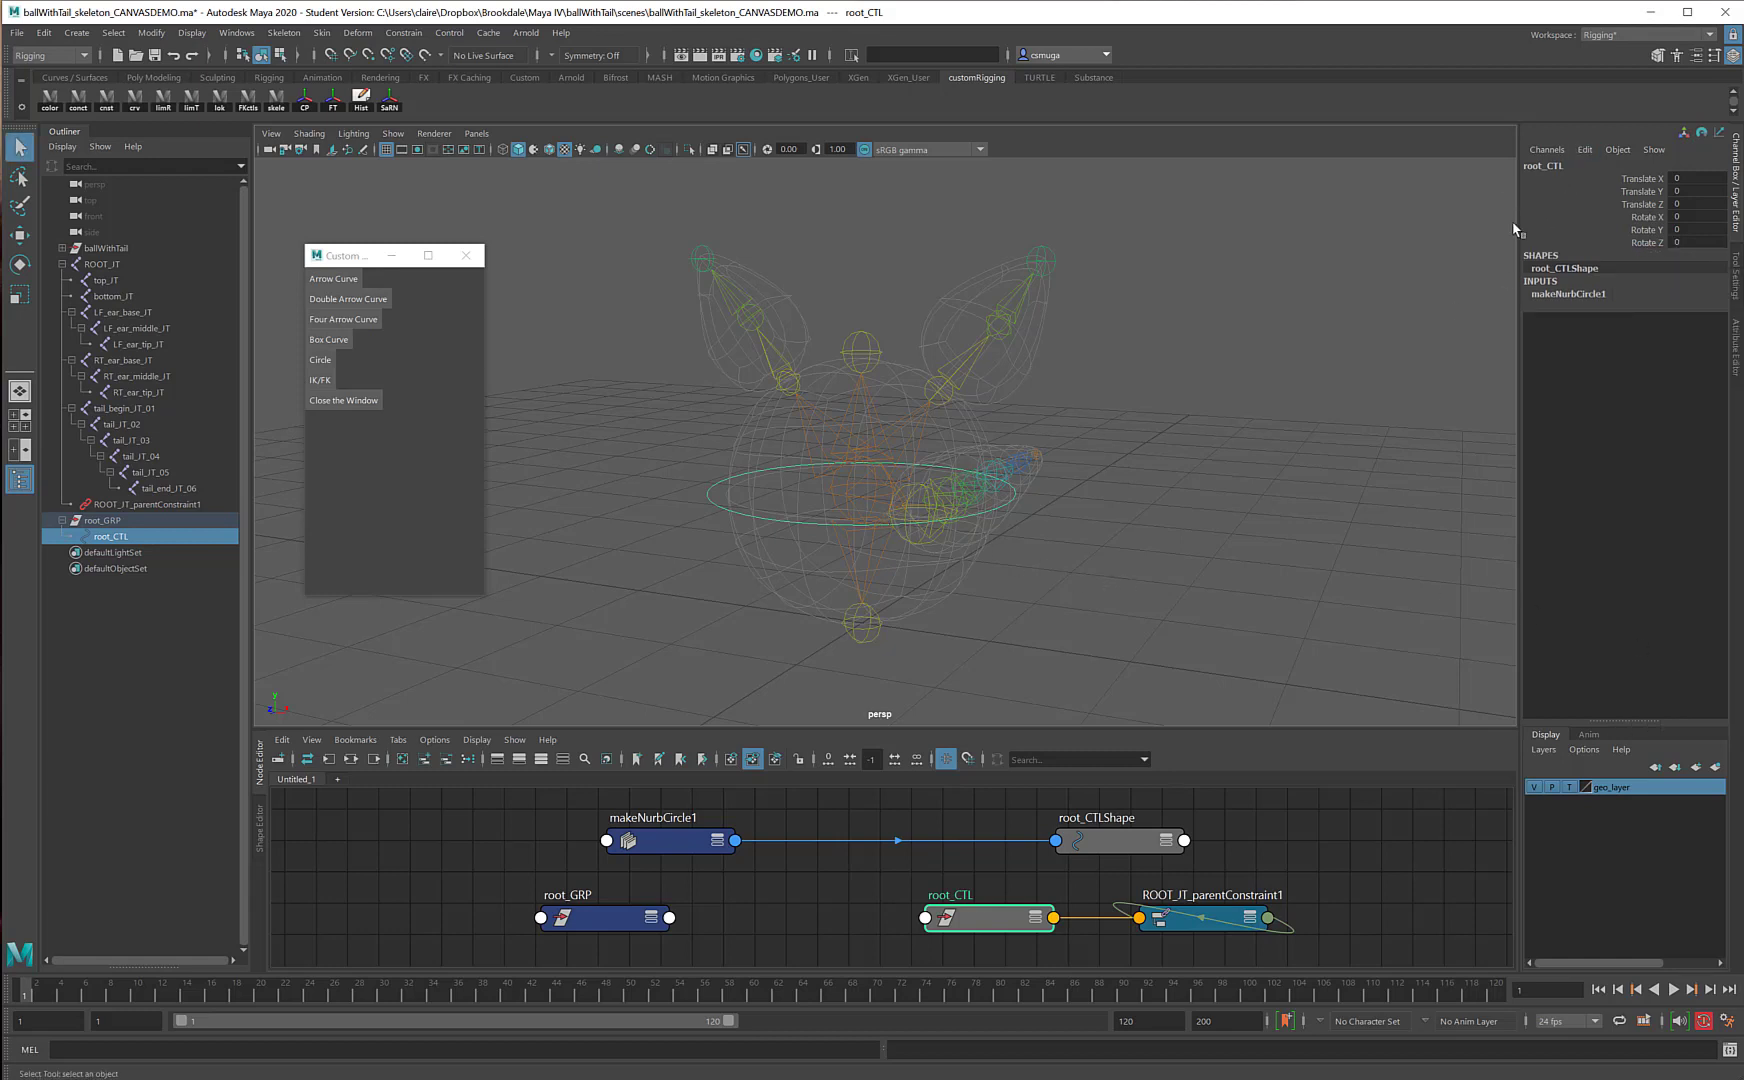
left_click(1201, 552)
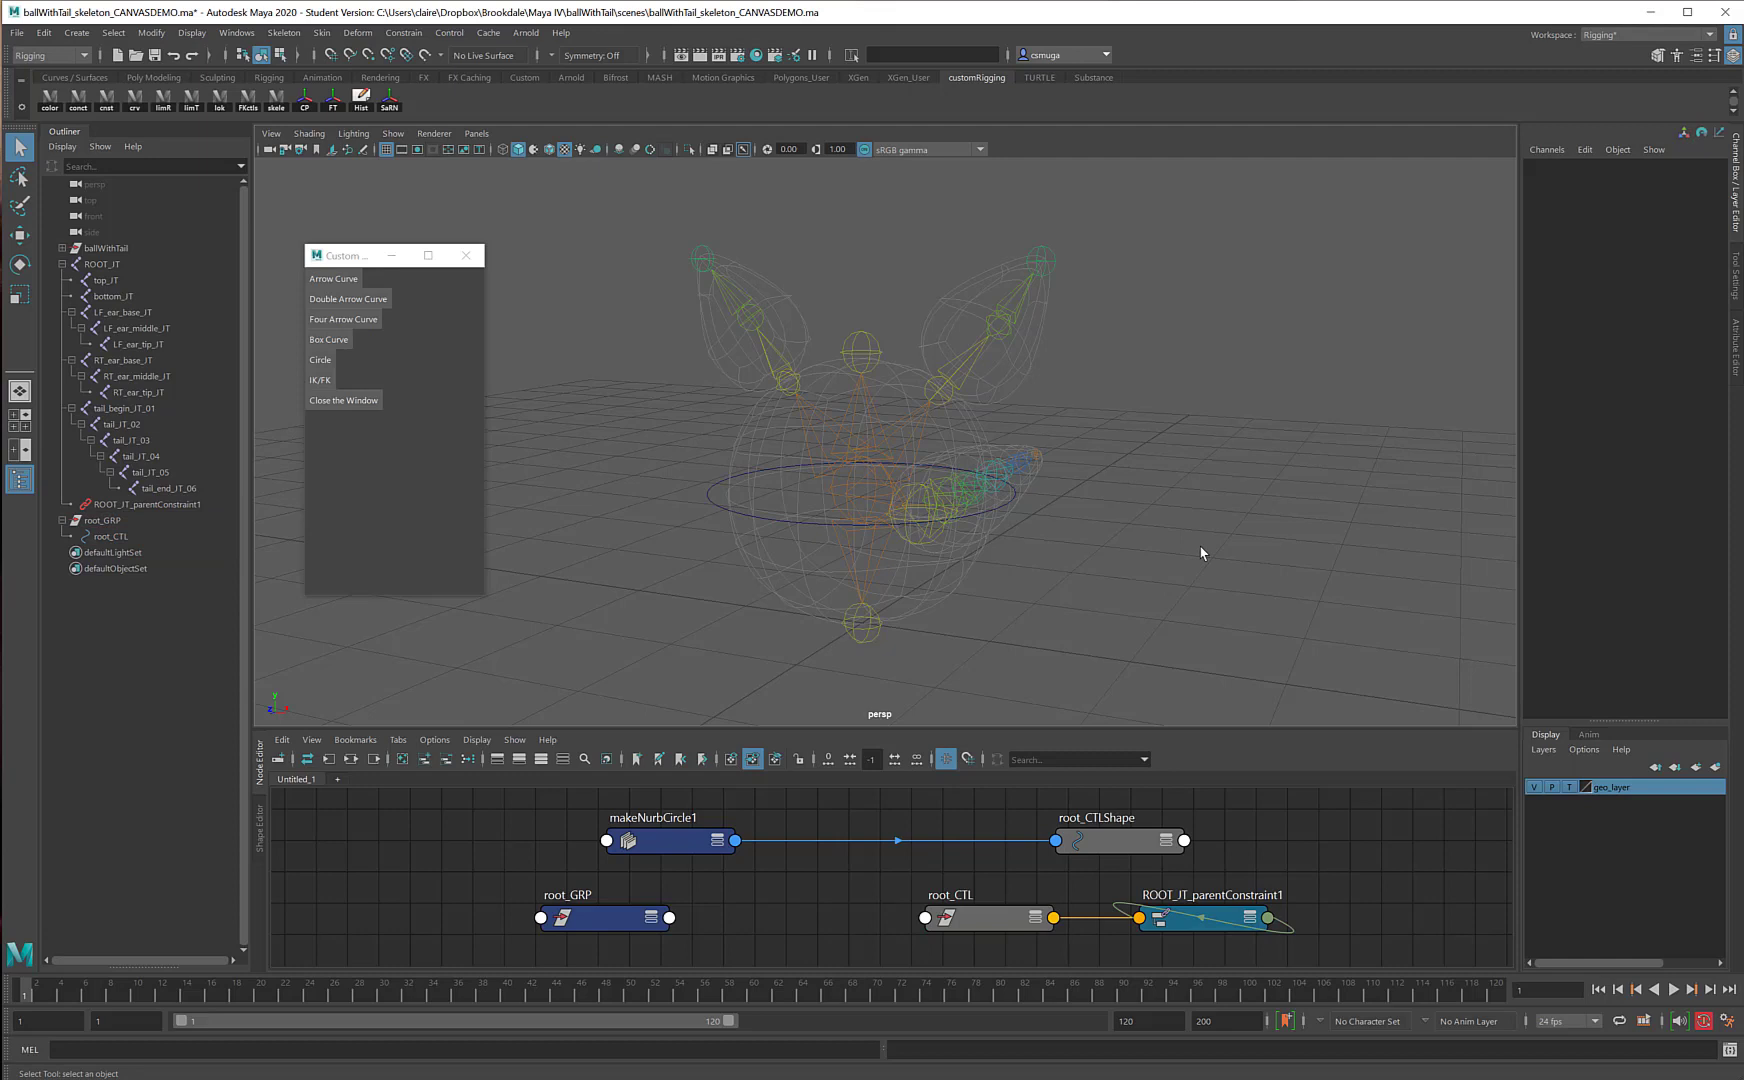